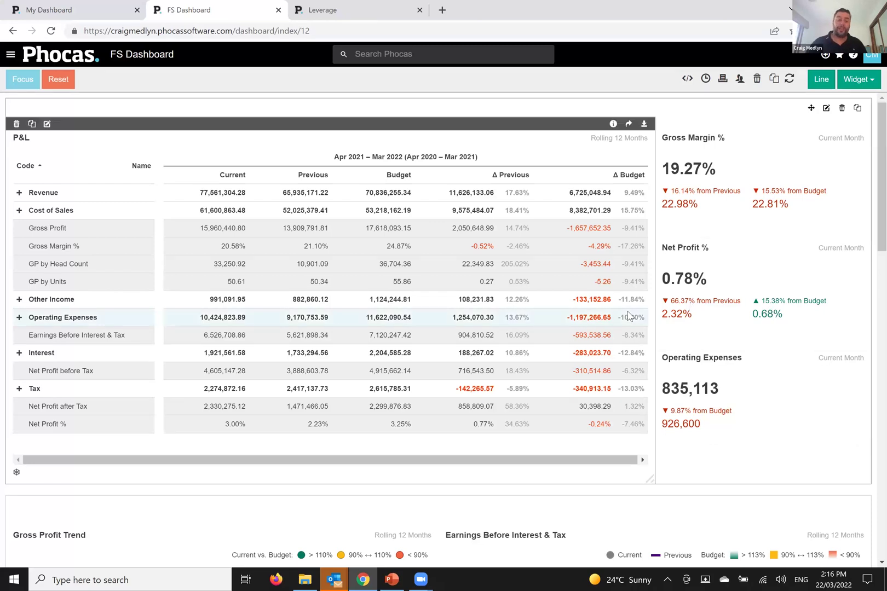
Step: Look over the FS Dashboard and open its P&L widget for analysis
scroll(633, 316, "down", 4)
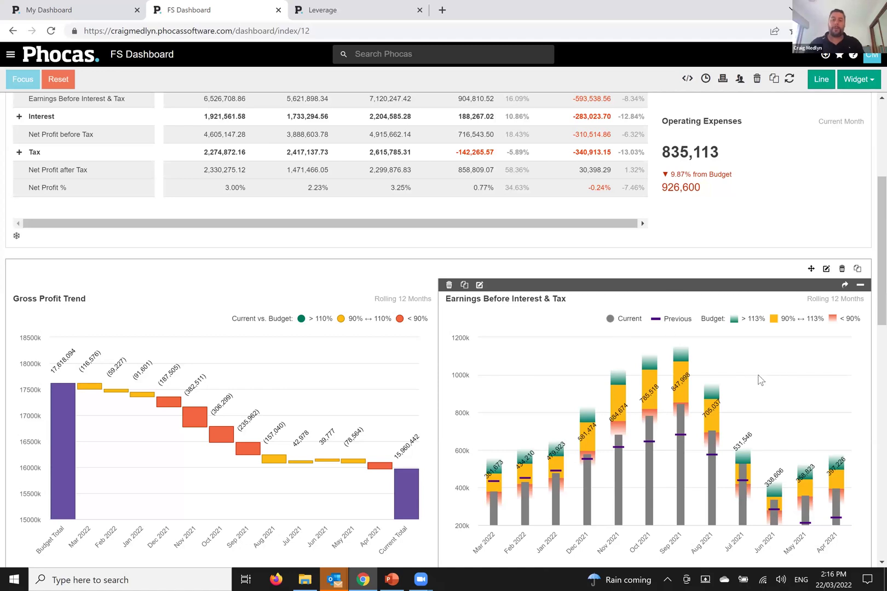
scroll(751, 366, "up", 1)
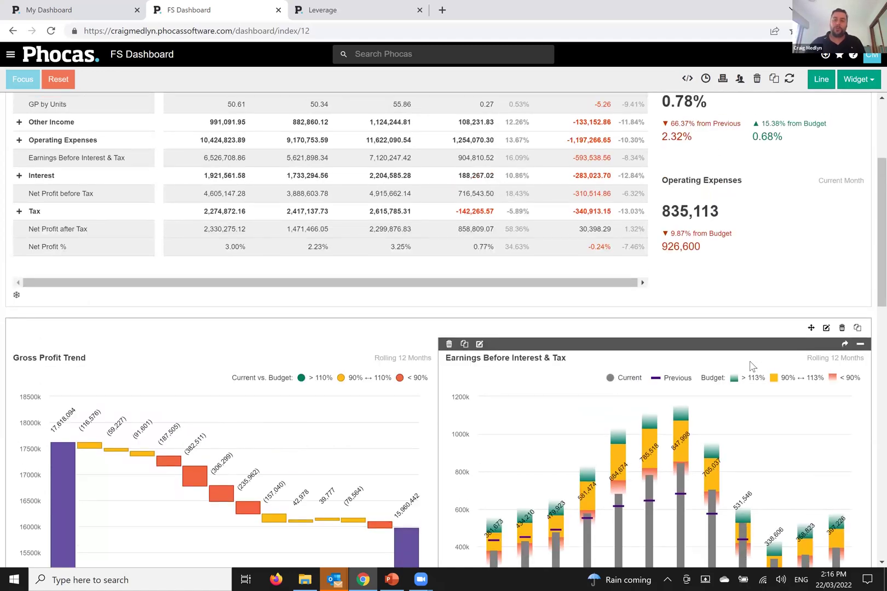
scroll(751, 366, "up", 3)
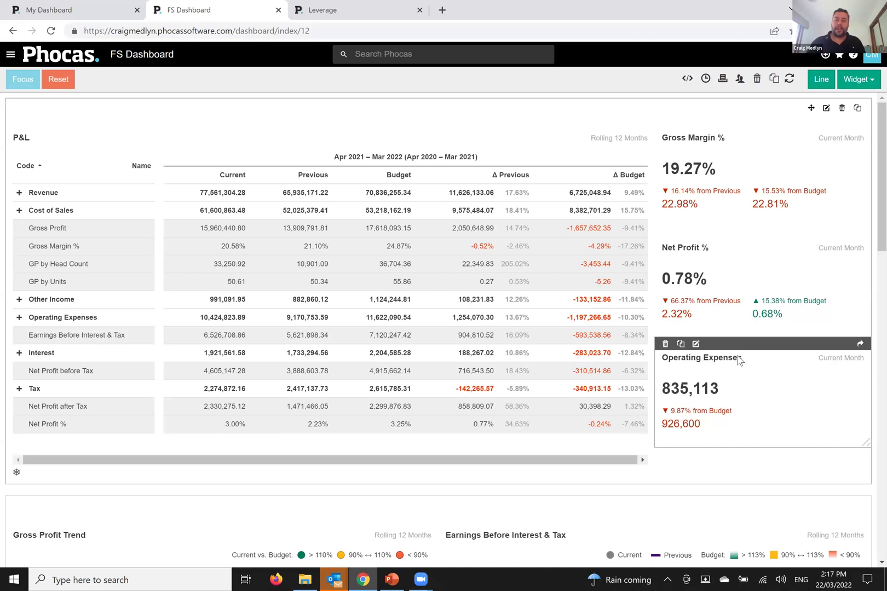
mouse_move(626, 142)
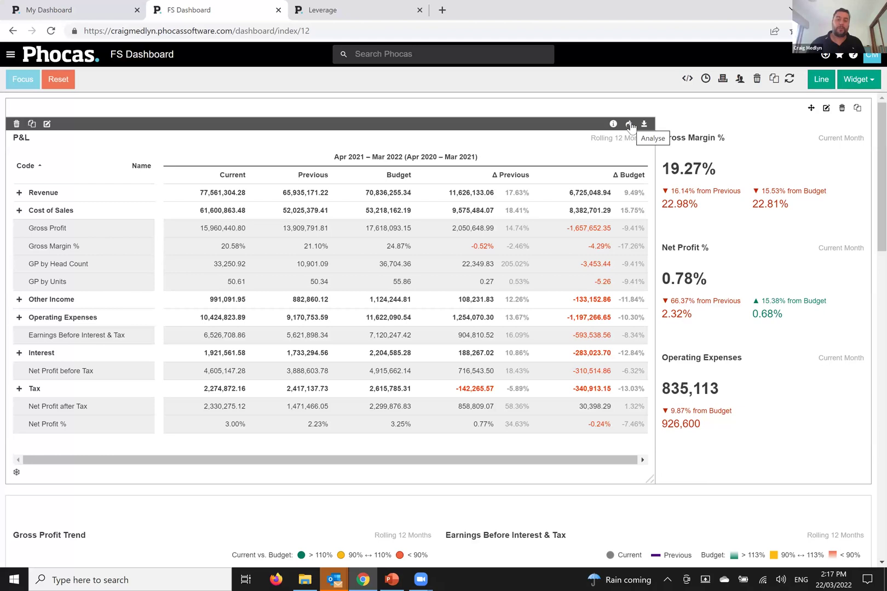
left_click(630, 125)
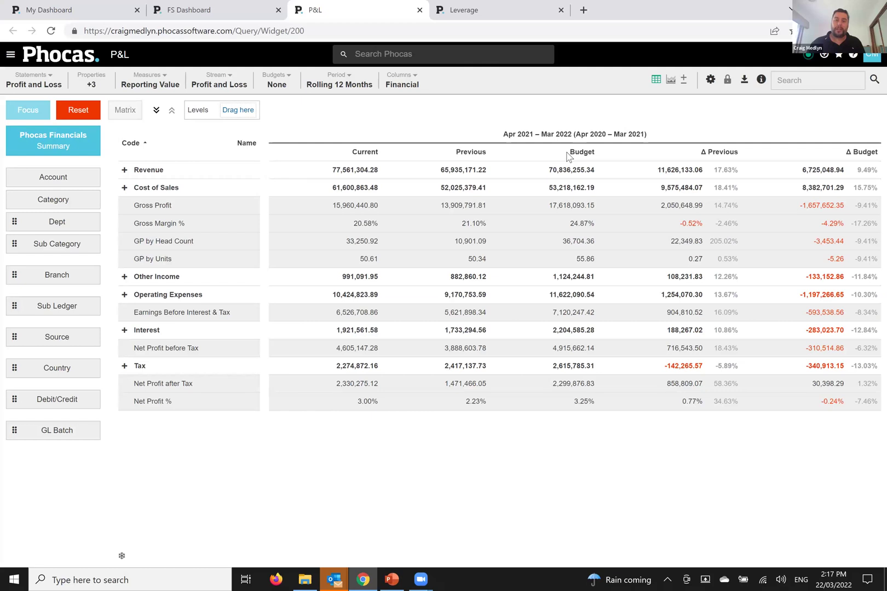
Step: Show the profit and loss statement for the 2021 CY period, followed by Financial YTD
left_click(329, 87)
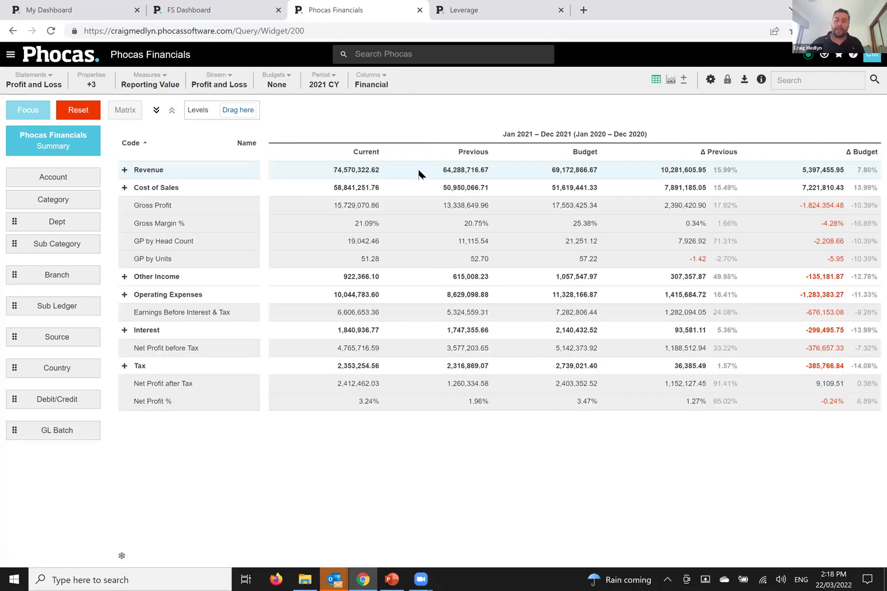
left_click(326, 84)
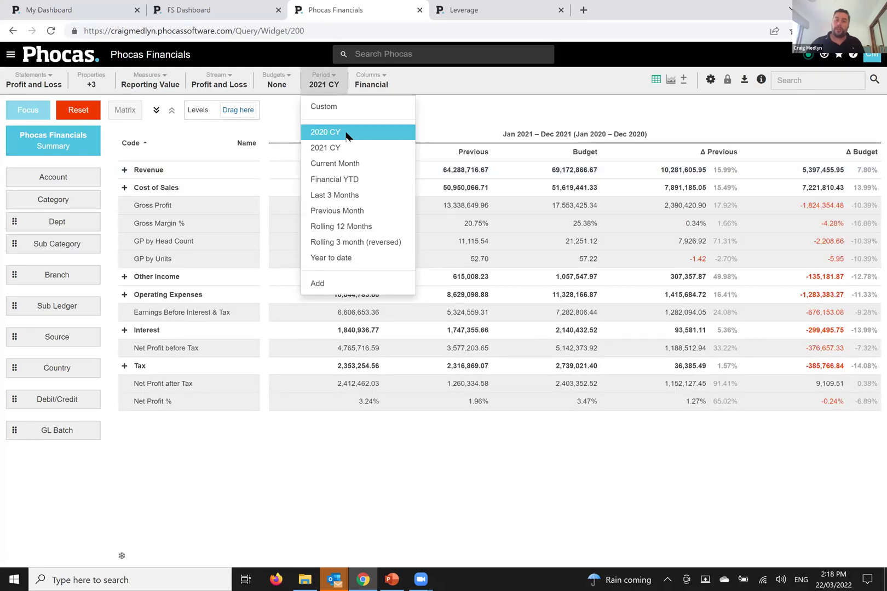
left_click(387, 179)
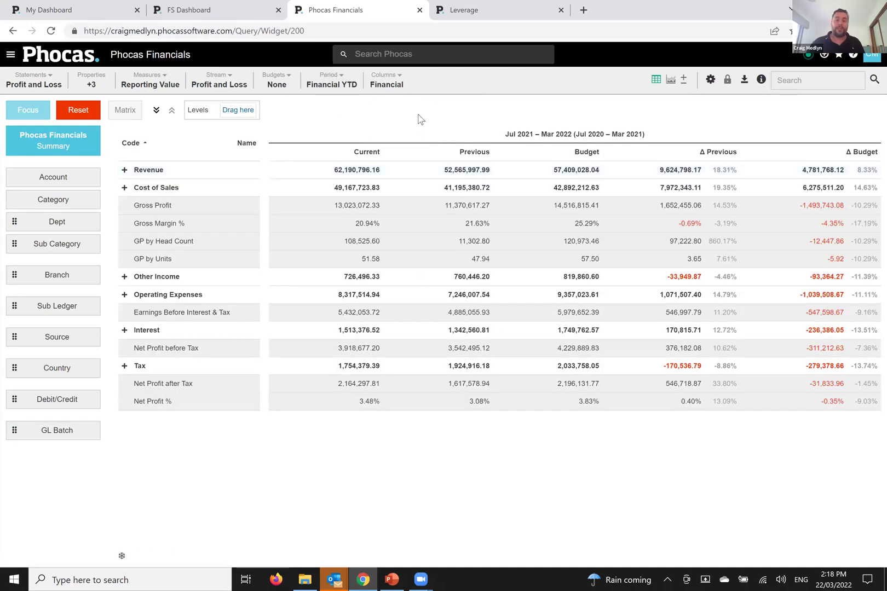
Step: Examine the interval types offered for a custom period, and cancel the custom period settings
left_click(341, 88)
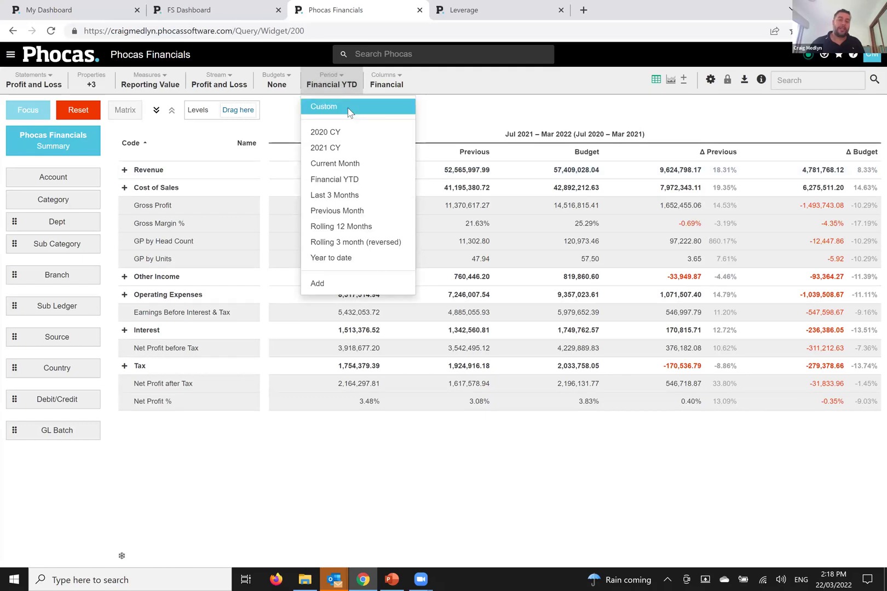
left_click(331, 107)
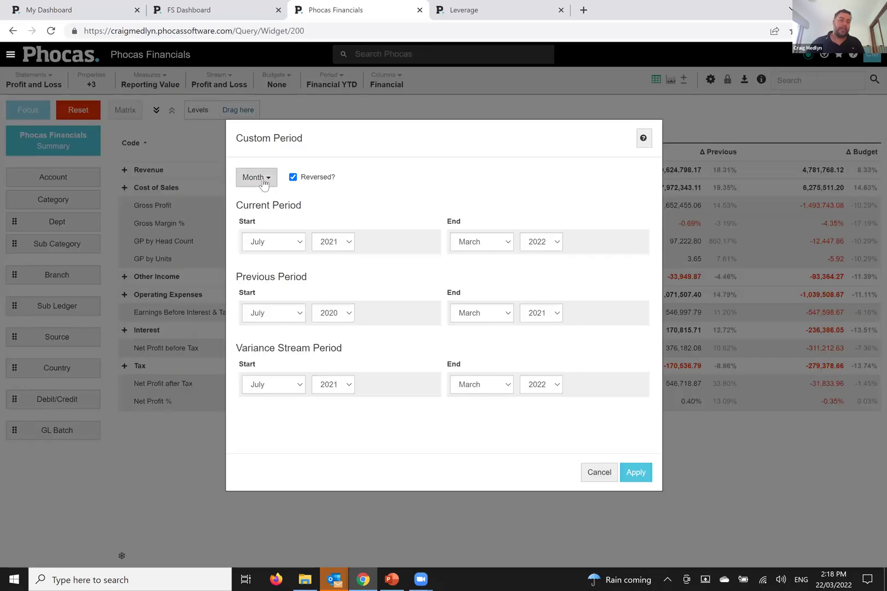
left_click(261, 177)
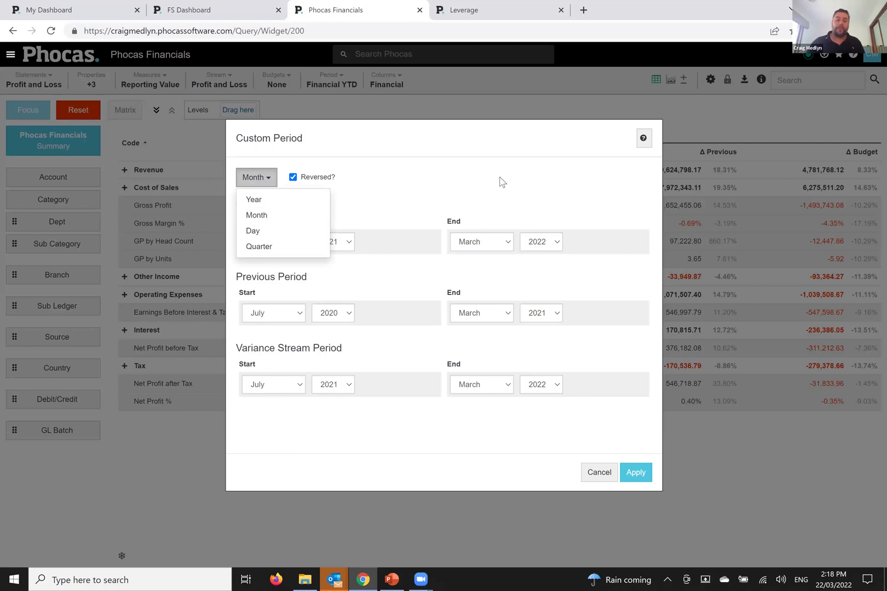
left_click(602, 404)
left_click(599, 472)
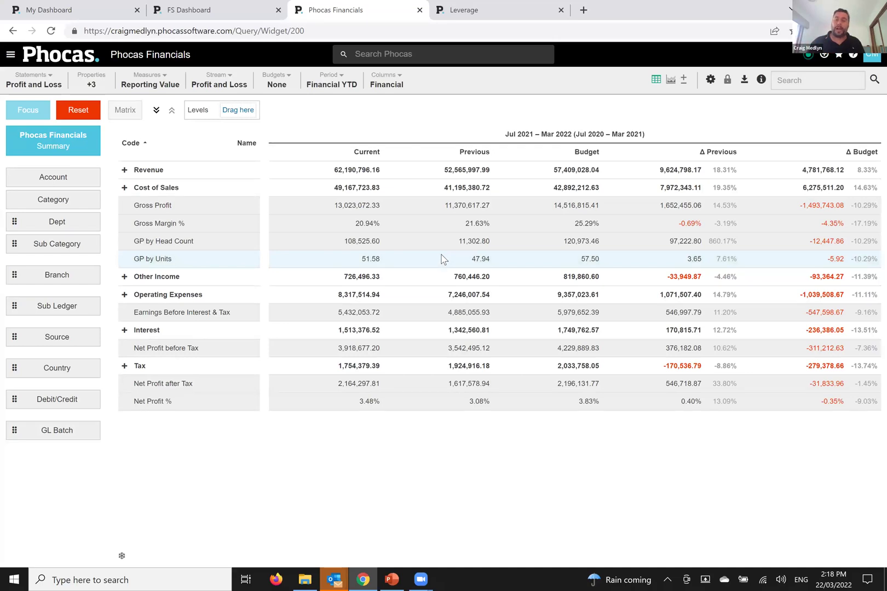
Step: Set the statement period to Rolling 12 Months
left_click(329, 83)
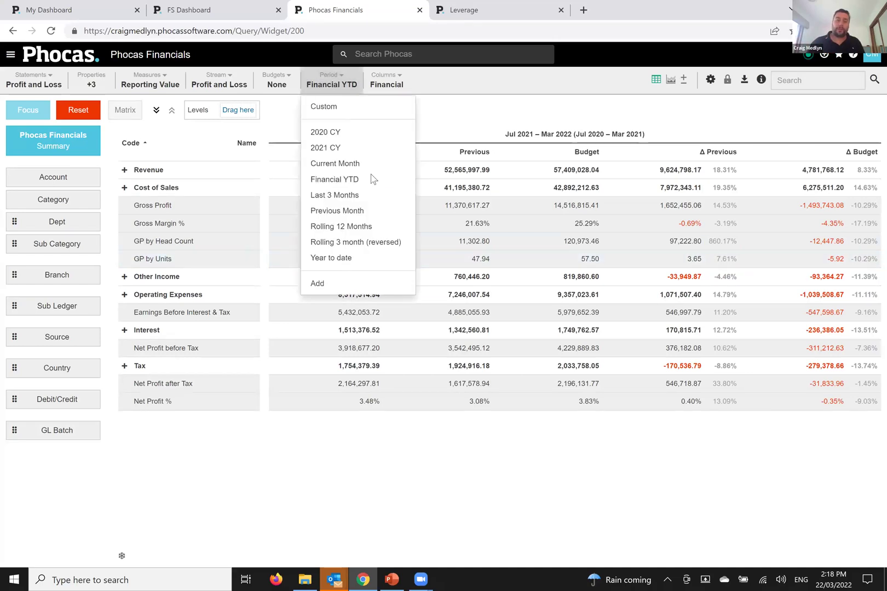
left_click(362, 227)
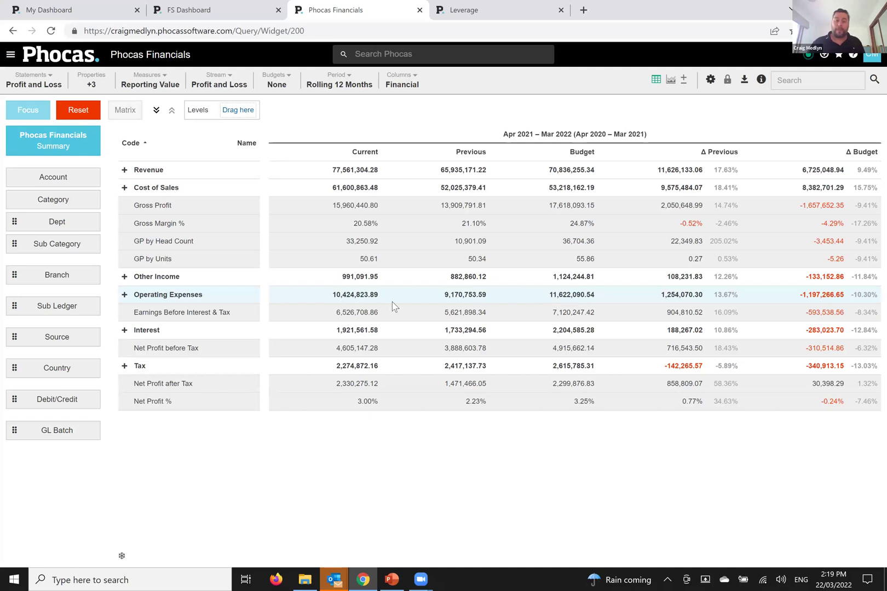
Step: Expand Operating Expenses to its accounts, view the actions available for the current Bad Debts value, and collapse the category again
left_click(125, 295)
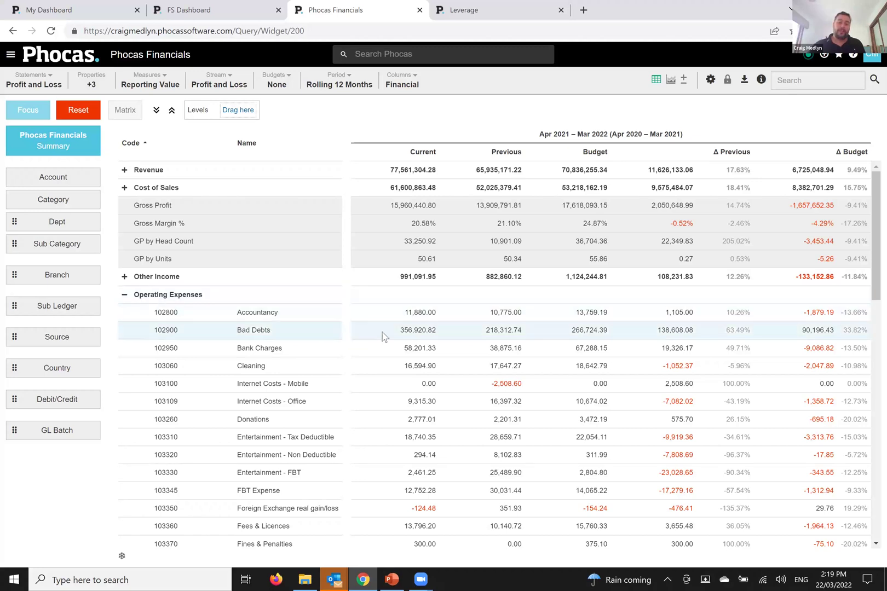
left_click(410, 335)
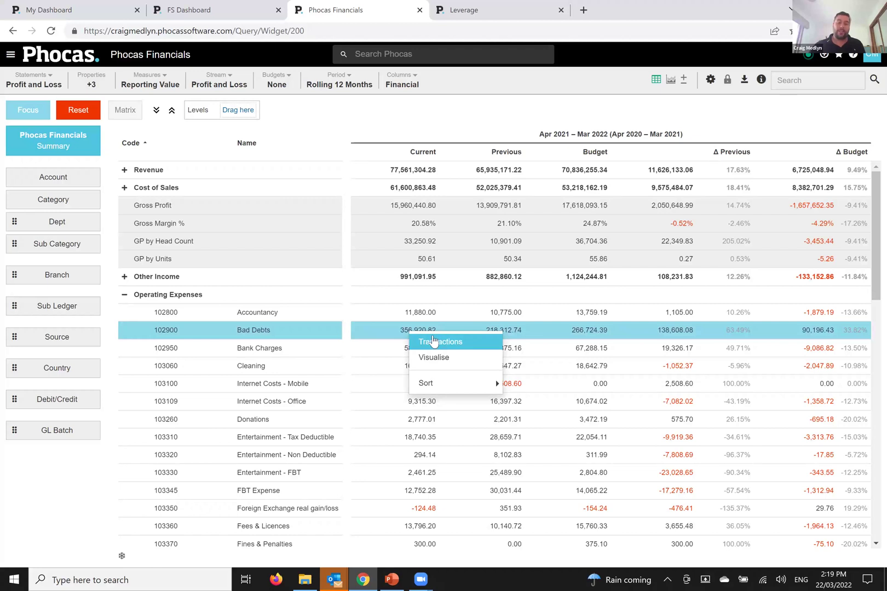
left_click(126, 296)
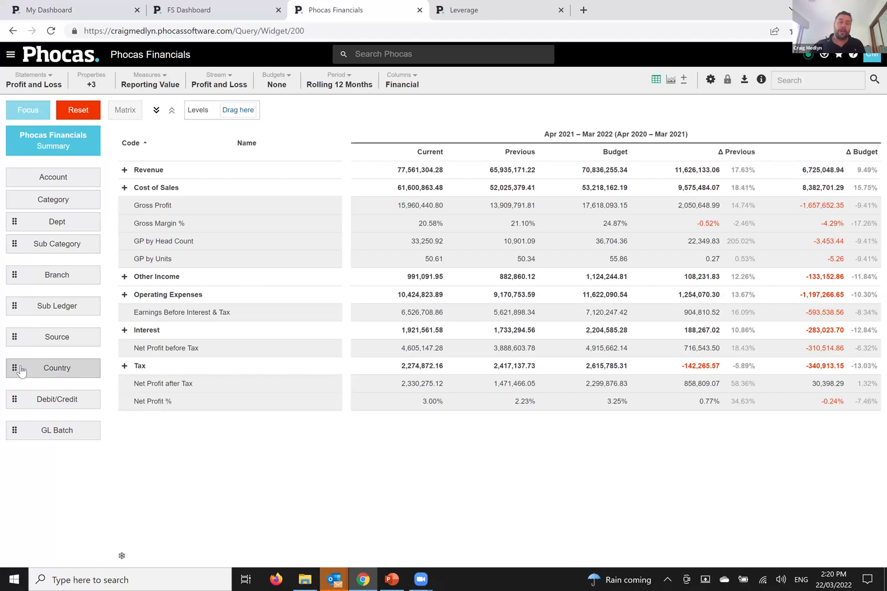
Step: Add Country as a level of the statement and expand Operating Expenses down to the AUS accounts
left_click_drag(20, 373, 247, 120)
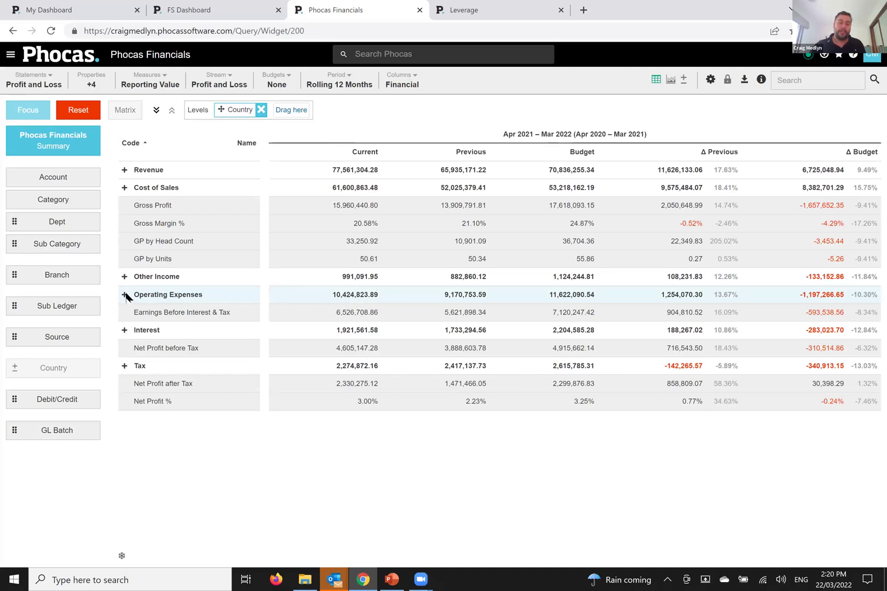
left_click(275, 303)
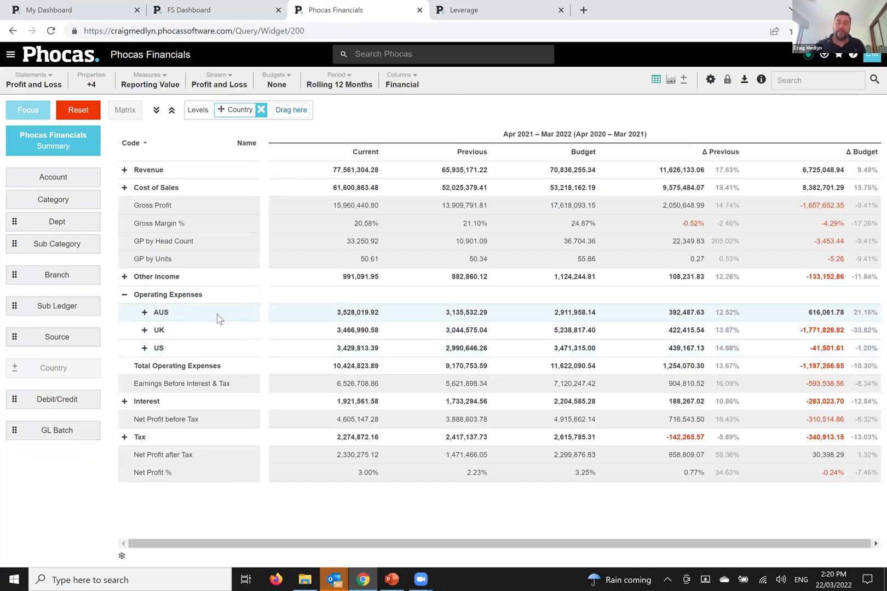
left_click(145, 314)
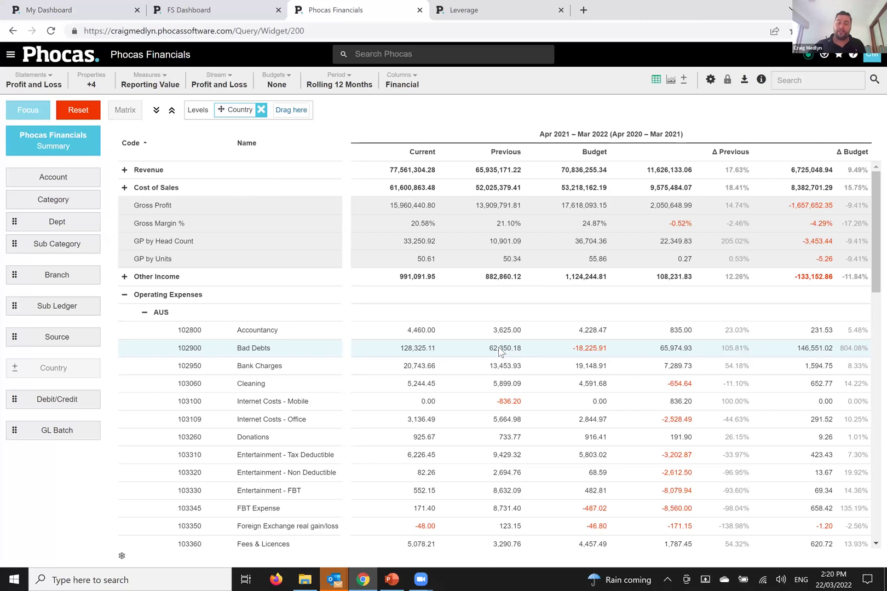
Step: Open the transactions behind the current-period Bad Debts value for AUS
left_click(411, 351)
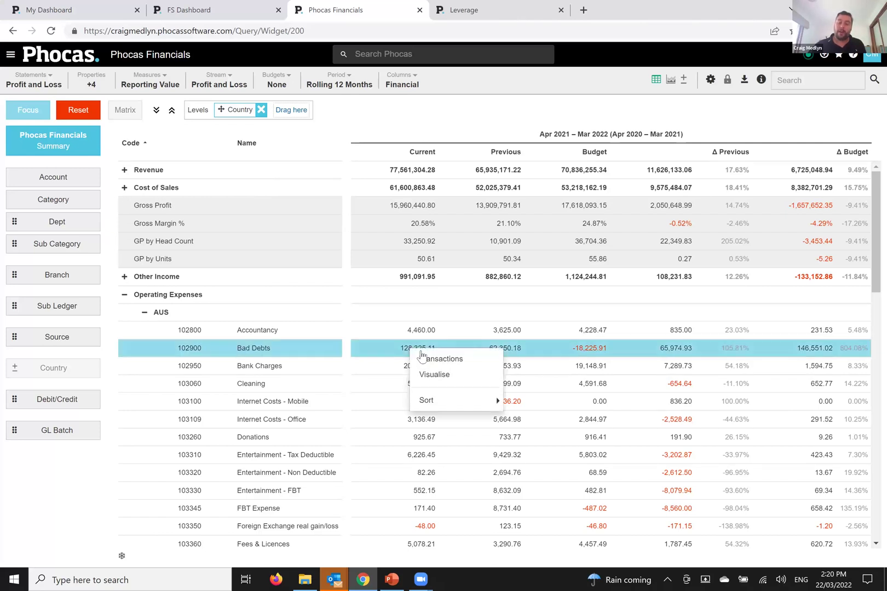
left_click(430, 359)
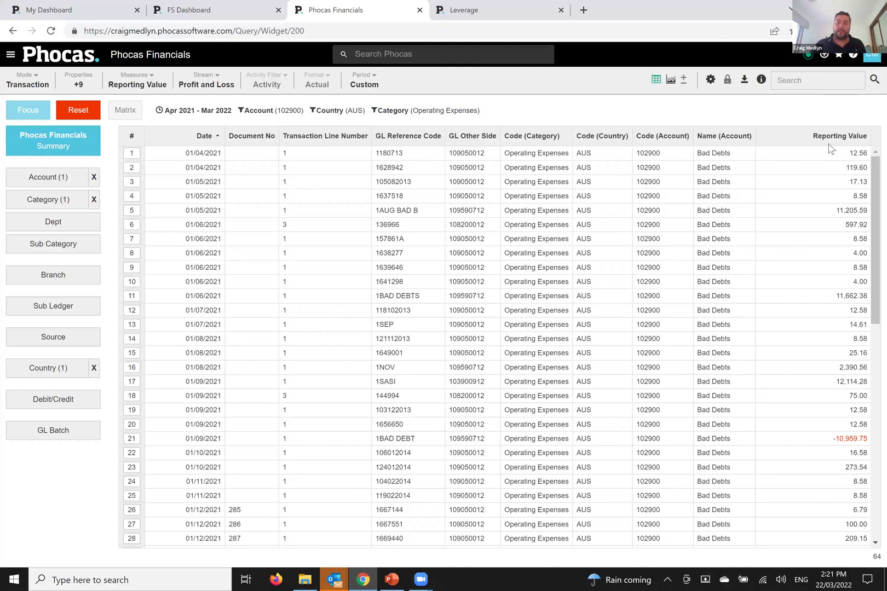
Step: View the export formats and the favourite and dashboard options available for the transaction list
left_click(744, 81)
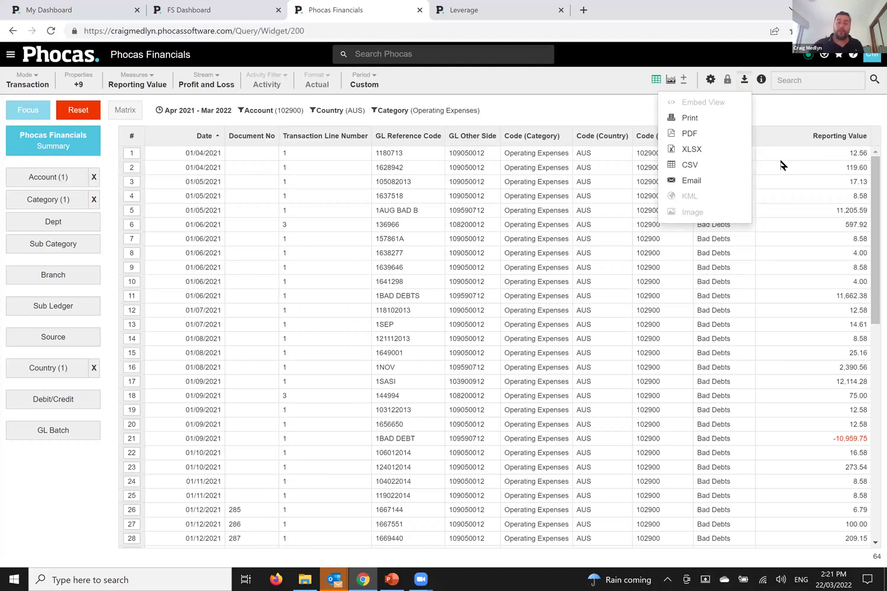
left_click(811, 117)
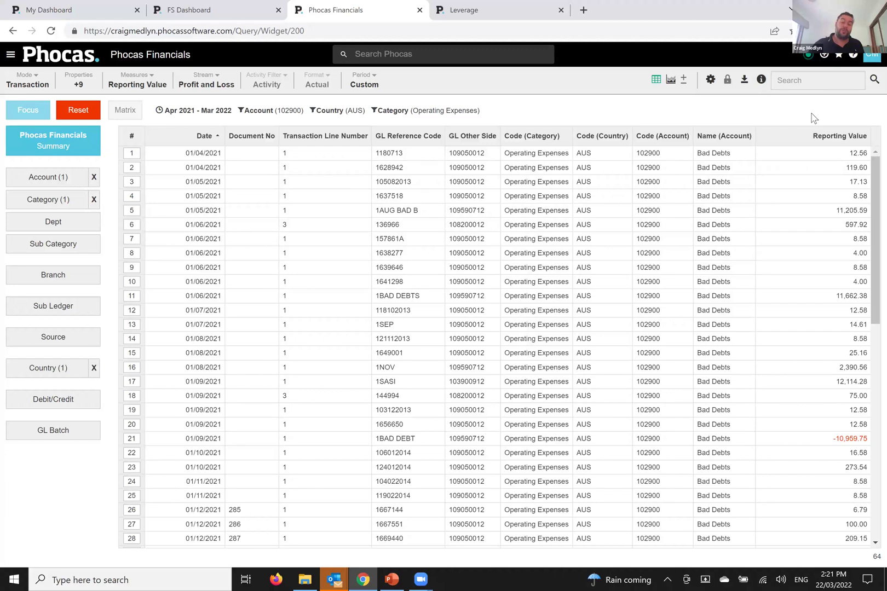
left_click(838, 57)
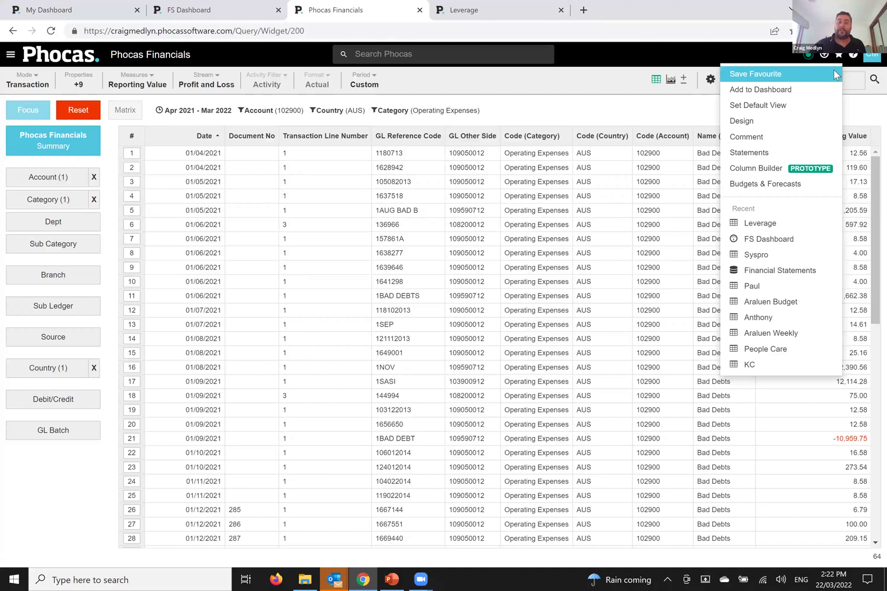
left_click(572, 96)
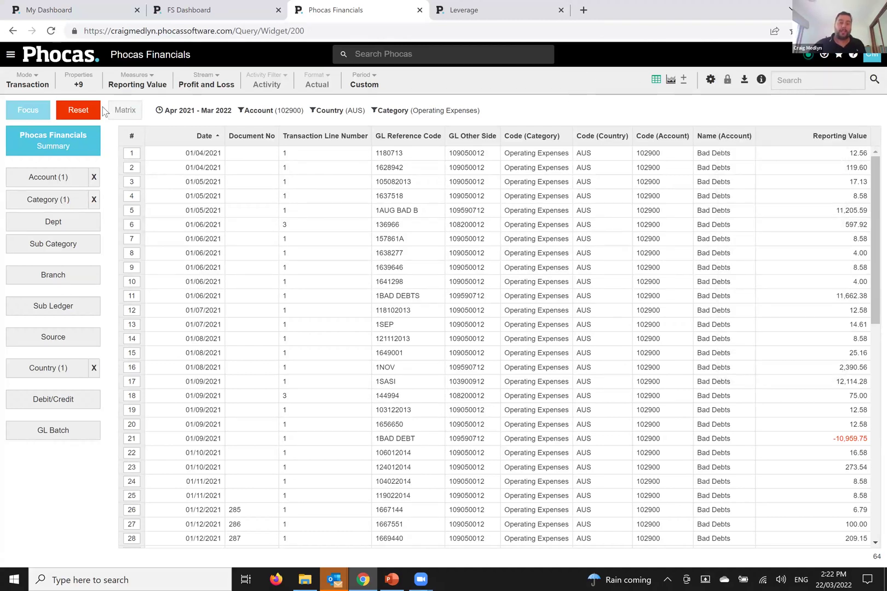
Step: Reset the transaction view and show the Phocas Financials summary for Rolling 12 Months
left_click(82, 114)
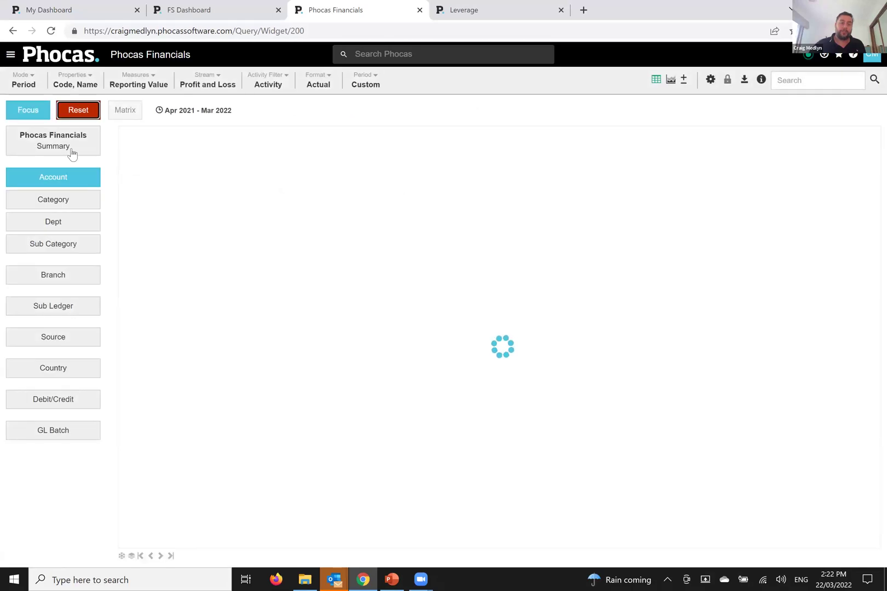
left_click(70, 151)
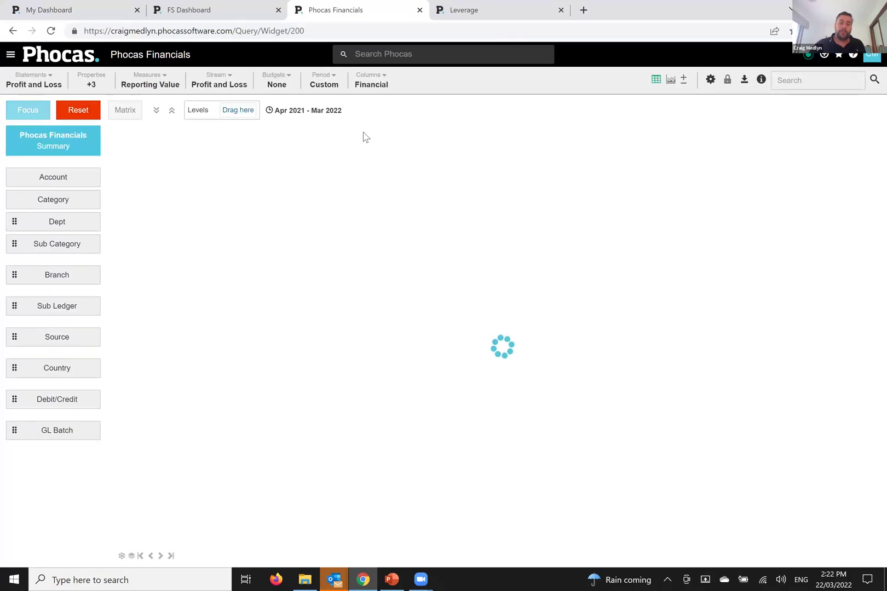
left_click(327, 85)
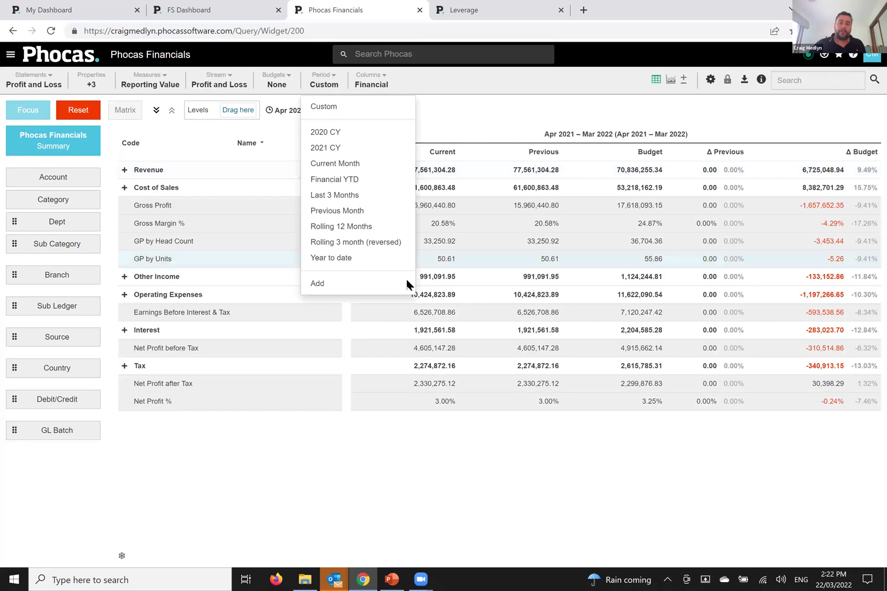
left_click(342, 227)
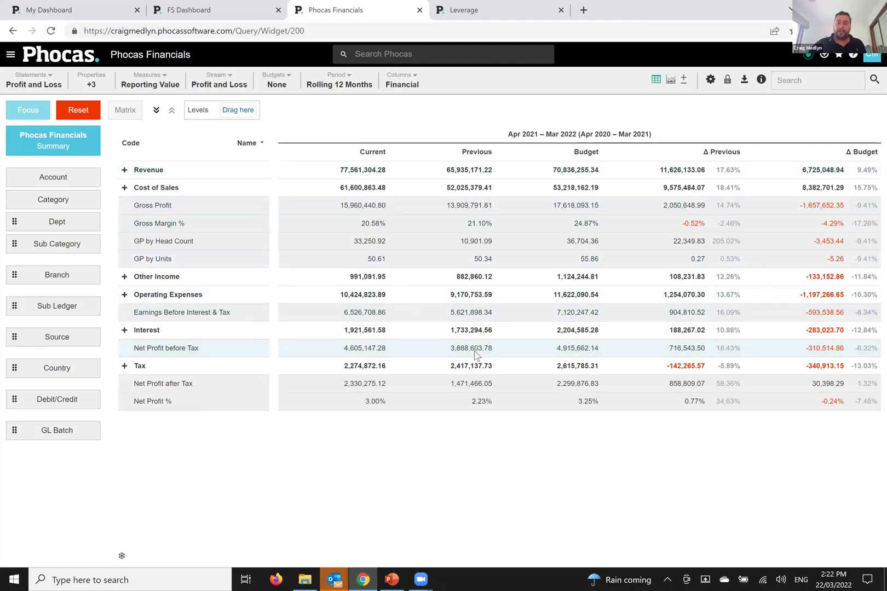
Step: View the statement types that can be shown in place of Profit and Loss
left_click(39, 85)
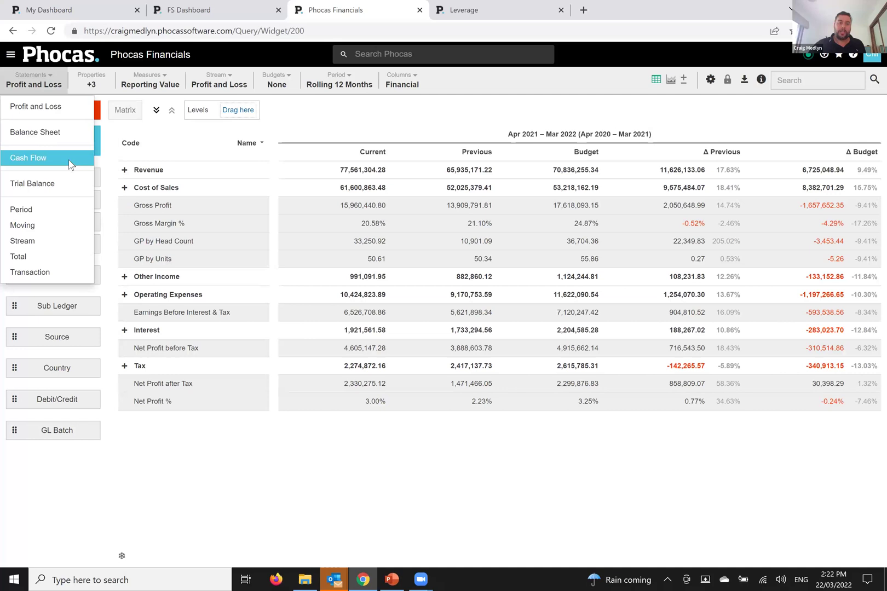
left_click(441, 123)
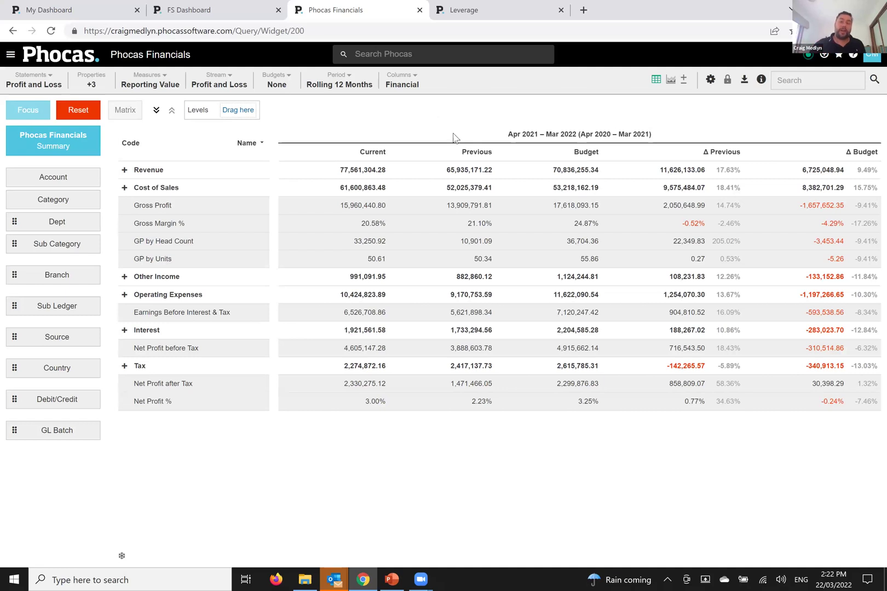
Step: Open the Profit and Loss statement's definition from the list of available financial statements
left_click(839, 57)
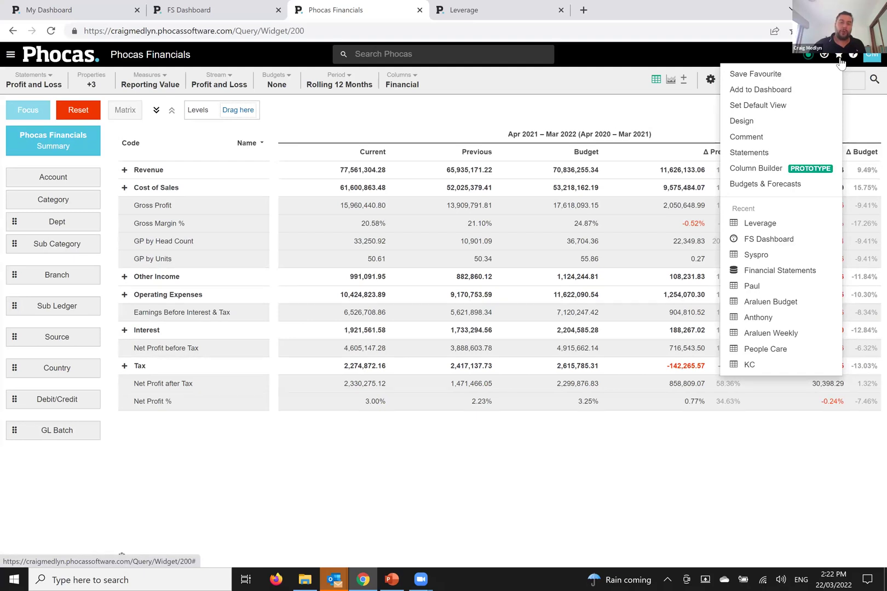
left_click(763, 153)
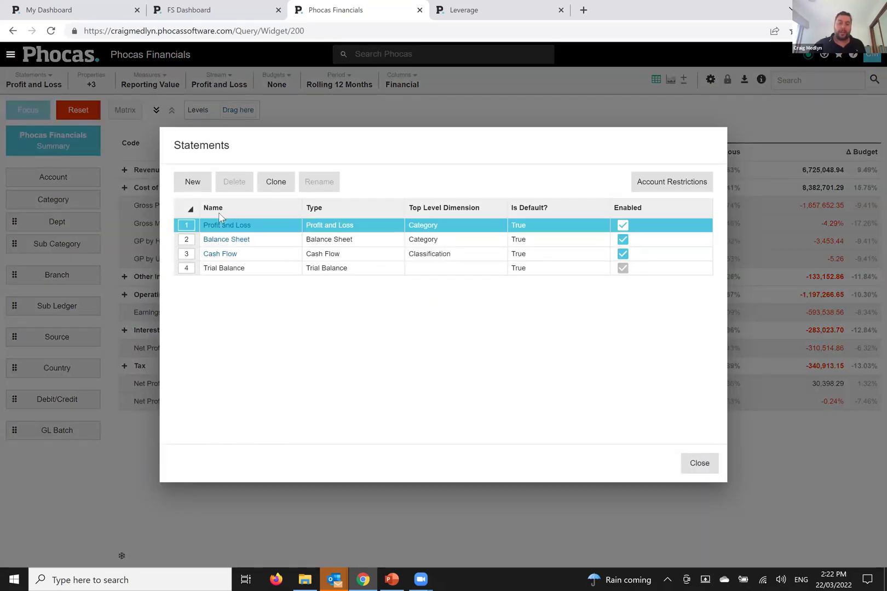
left_click(188, 227)
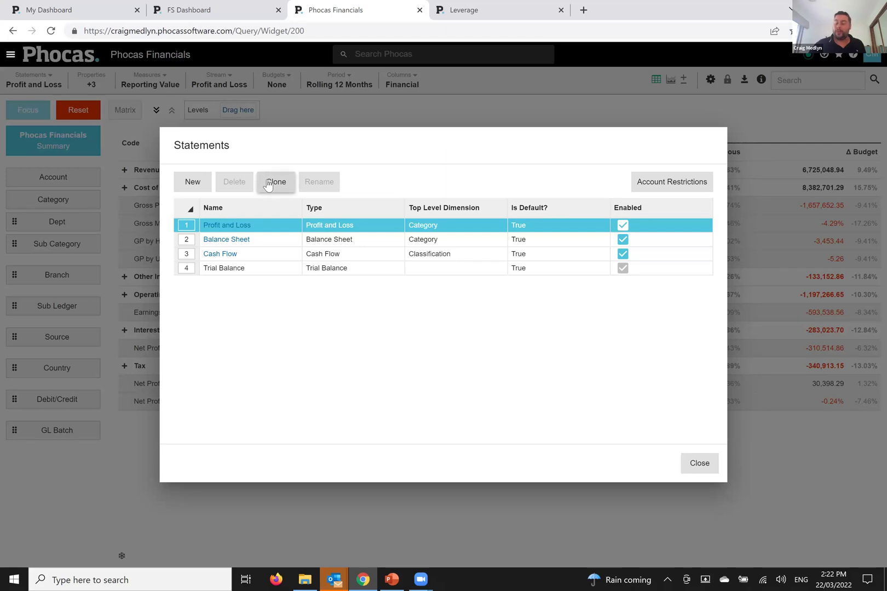
left_click(187, 226)
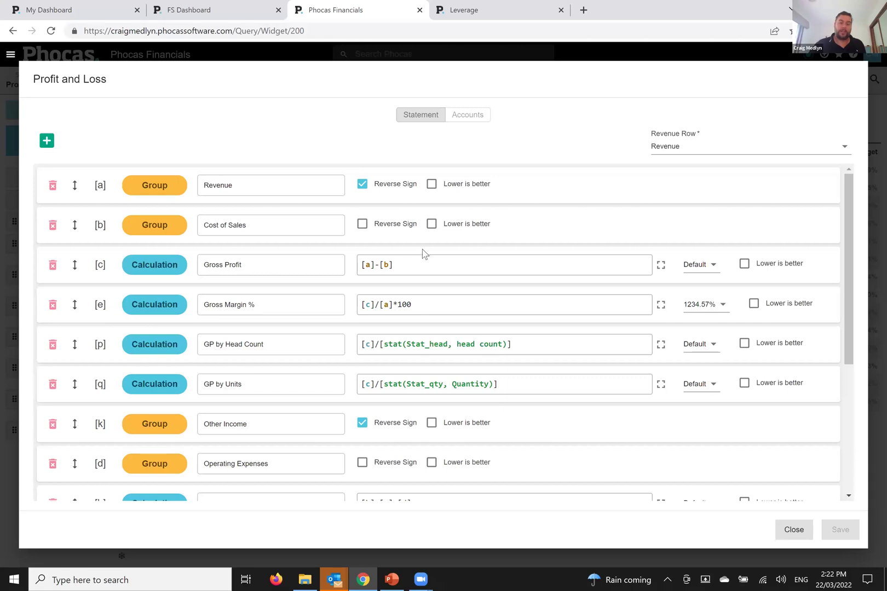
Step: Review the row types that can be added and the groups and calculations that make up the Profit and Loss statement
left_click(267, 188)
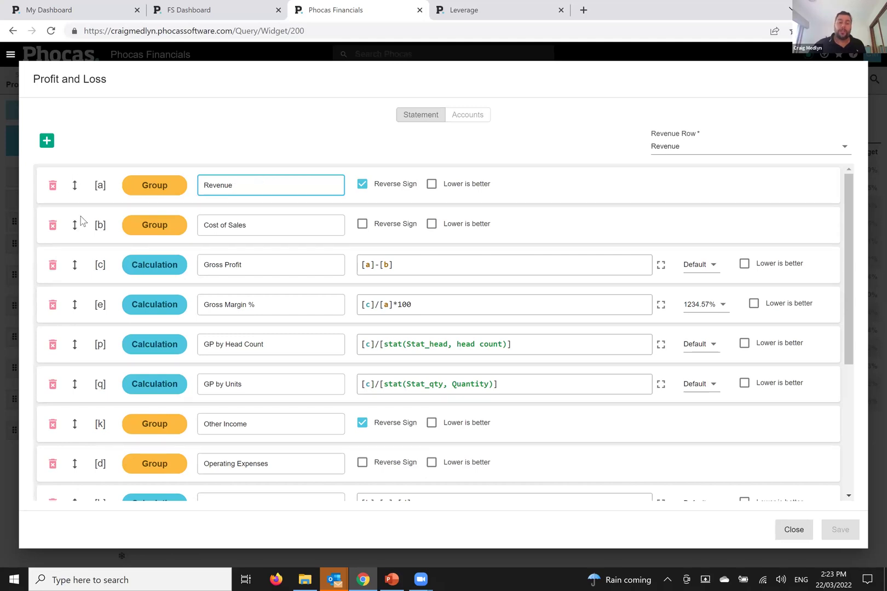
left_click(46, 141)
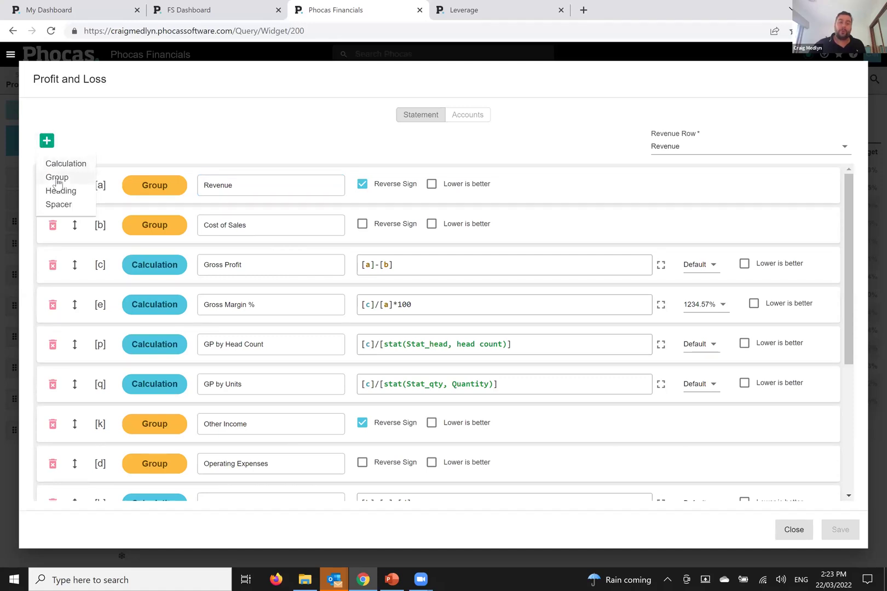
left_click(204, 146)
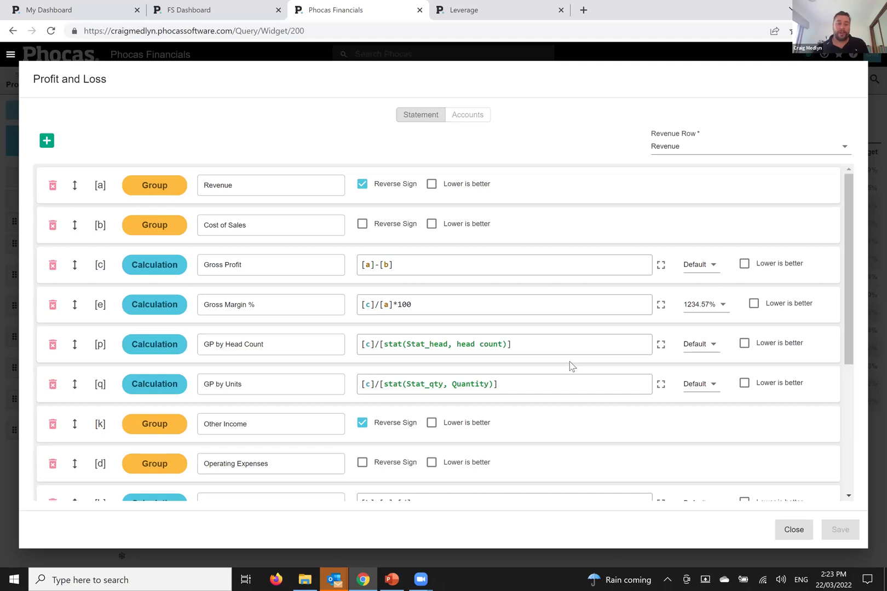
left_click(242, 387)
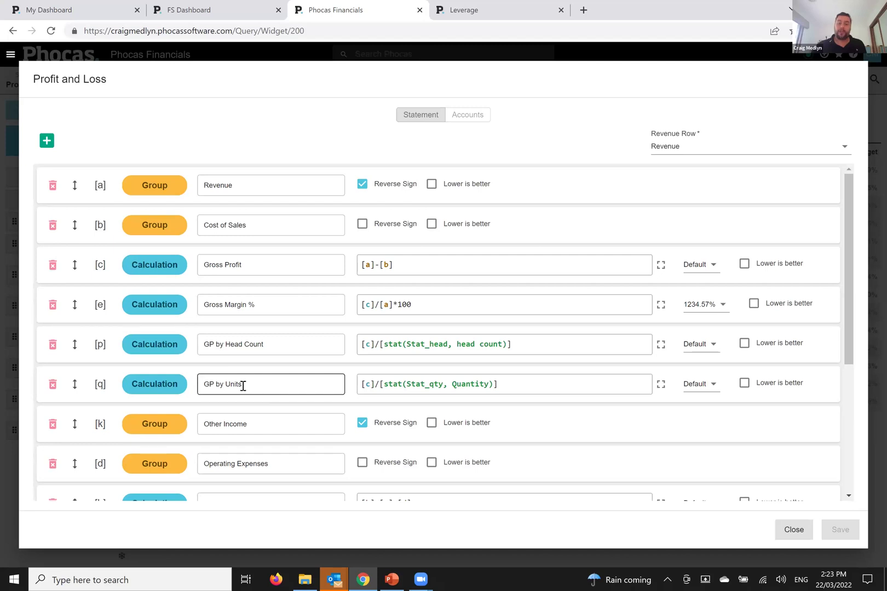
left_click(213, 385)
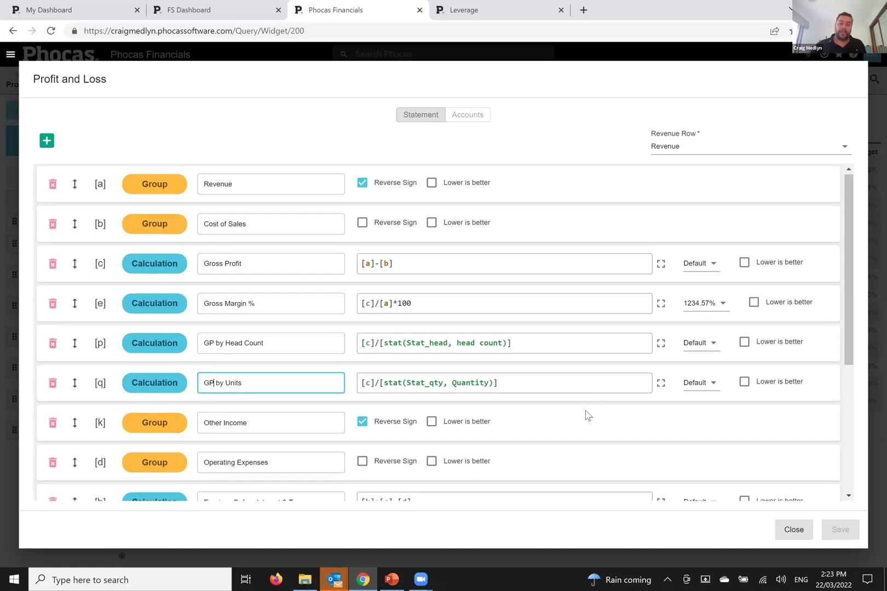
scroll(587, 417, "down", 2)
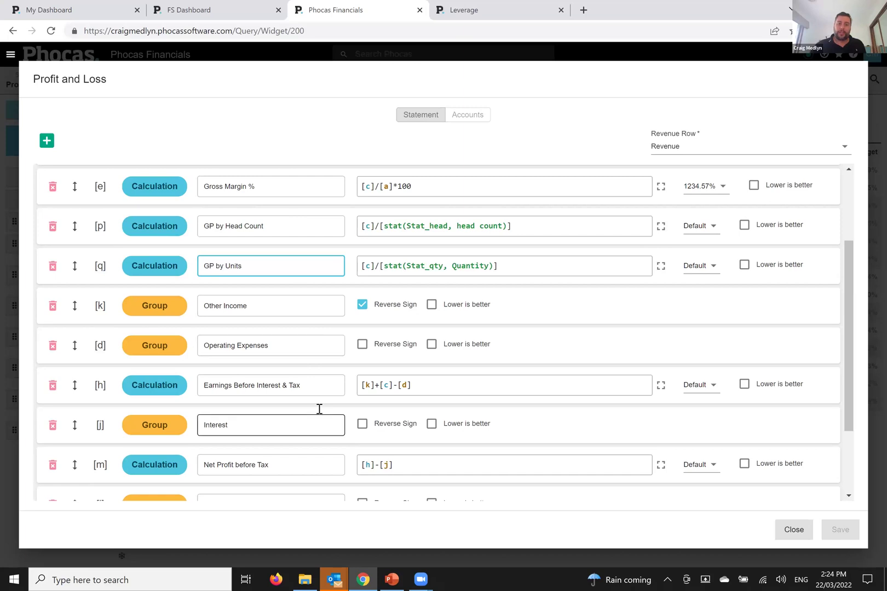
scroll(318, 411, "down", 2)
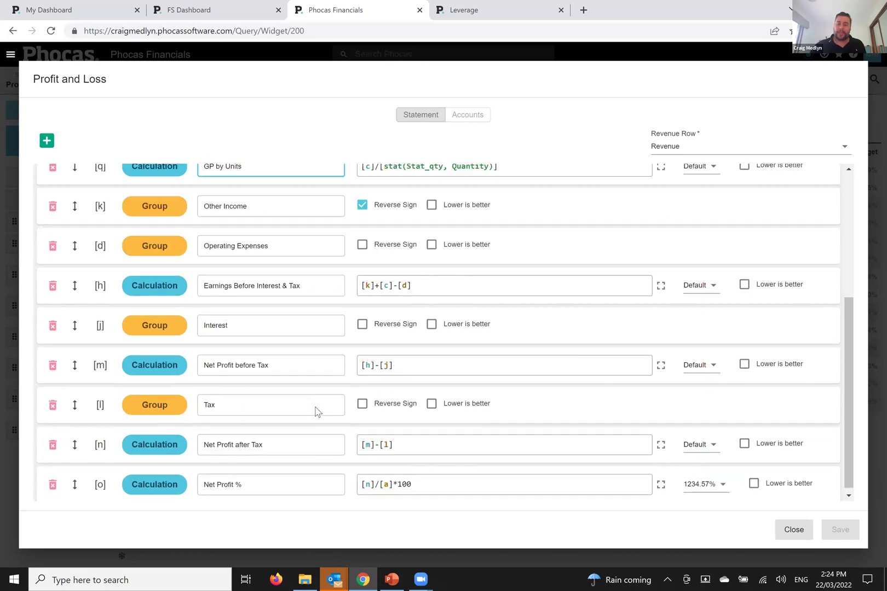
Step: View the account mappings of the Profit and Loss statement and close the statement management
left_click(463, 118)
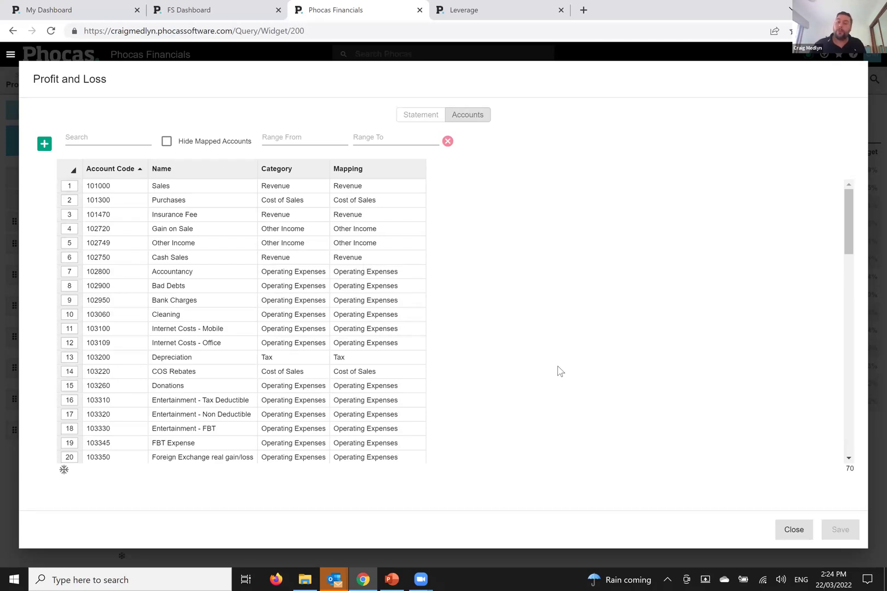
left_click(796, 532)
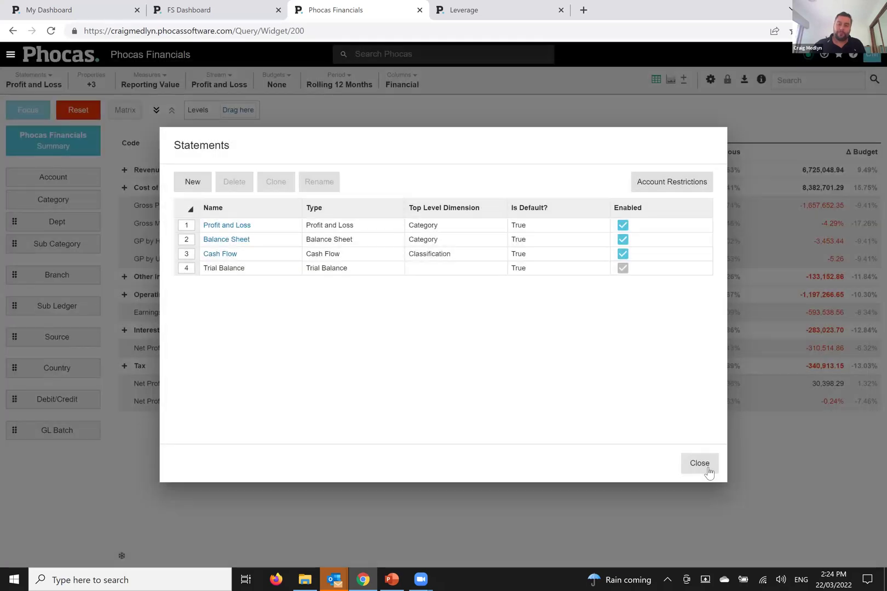
left_click(699, 464)
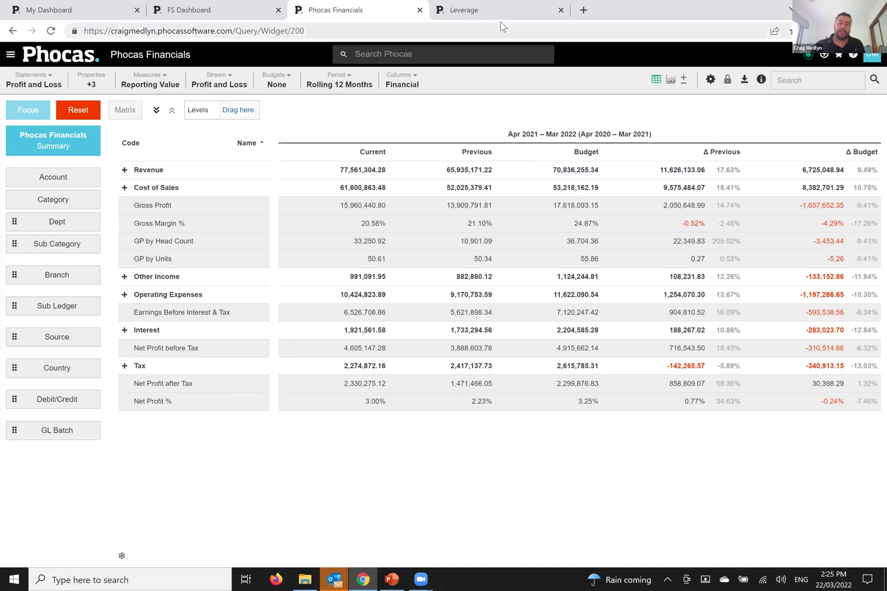
Step: Switch to the Leverage budget and expand Revenue down to the AUS accounts
key("ctrl+Tab")
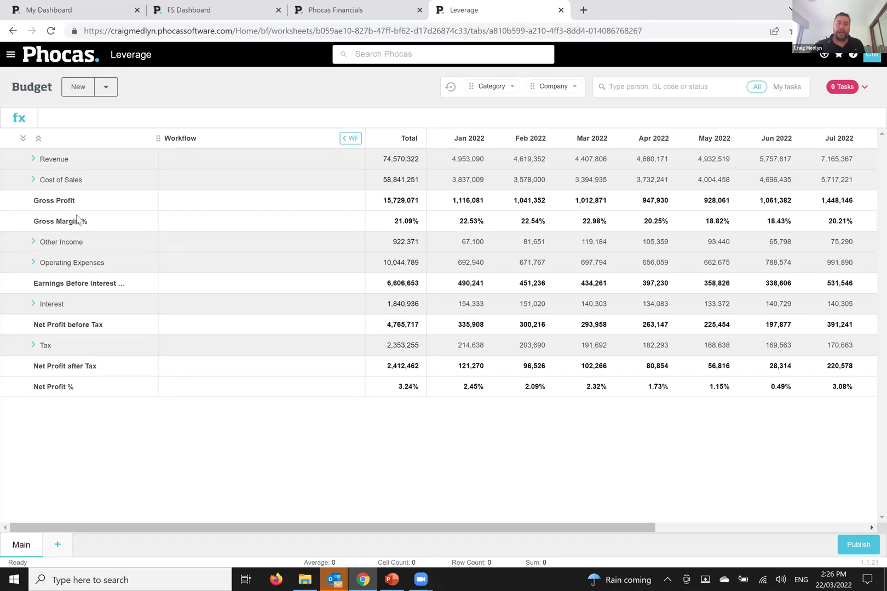
left_click(30, 159)
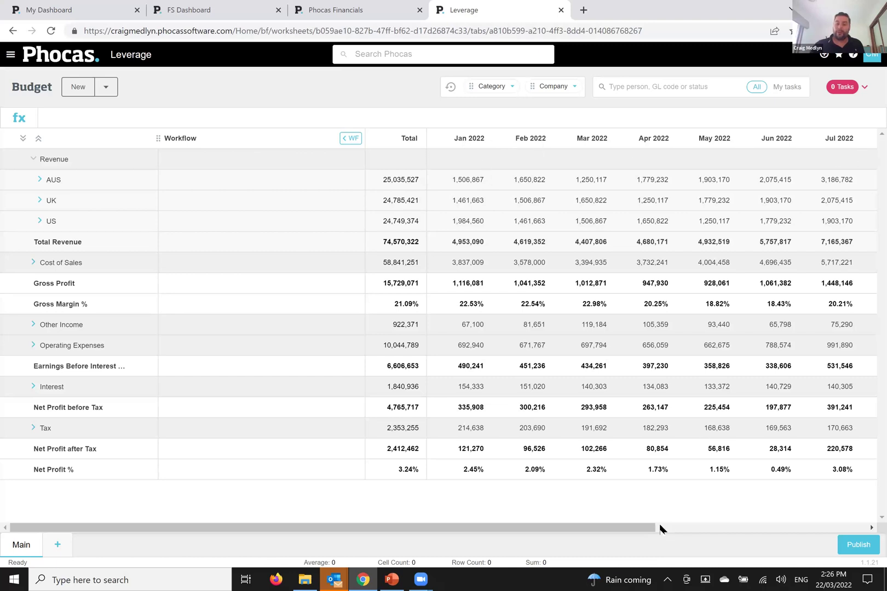
left_click_drag(644, 533, 538, 524)
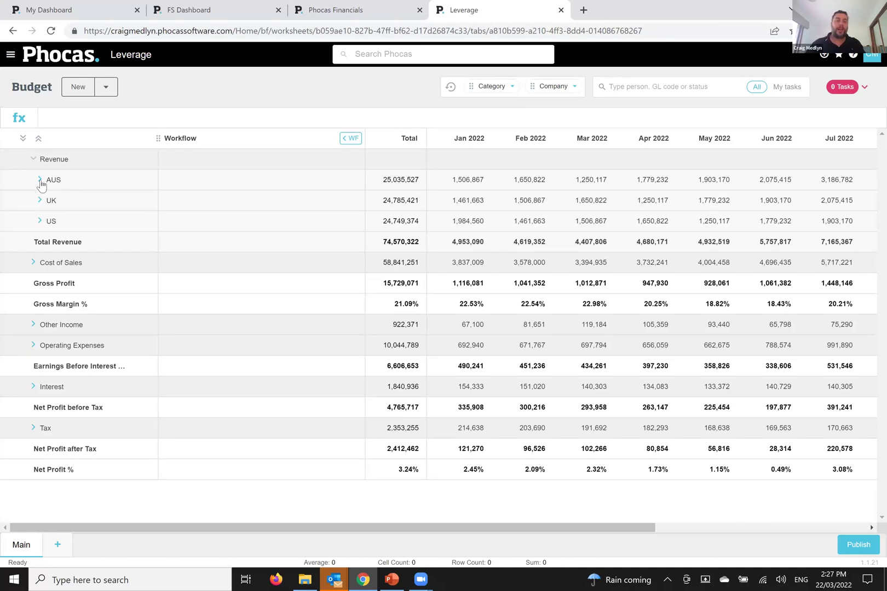
left_click(40, 180)
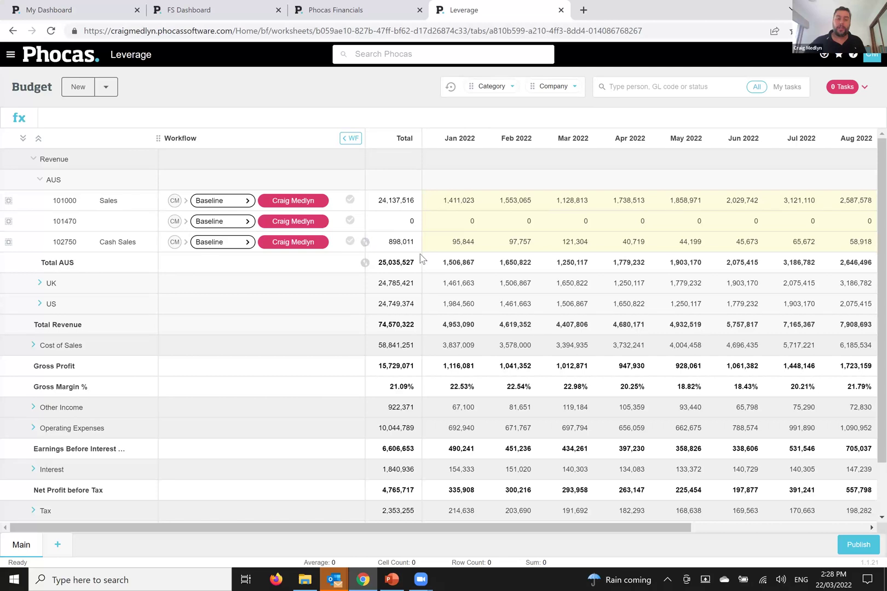
Step: Set the AUS Cash Sales budget for Jan 2022 to 130,000 and fill the value across through Apr 2022
left_click(467, 250)
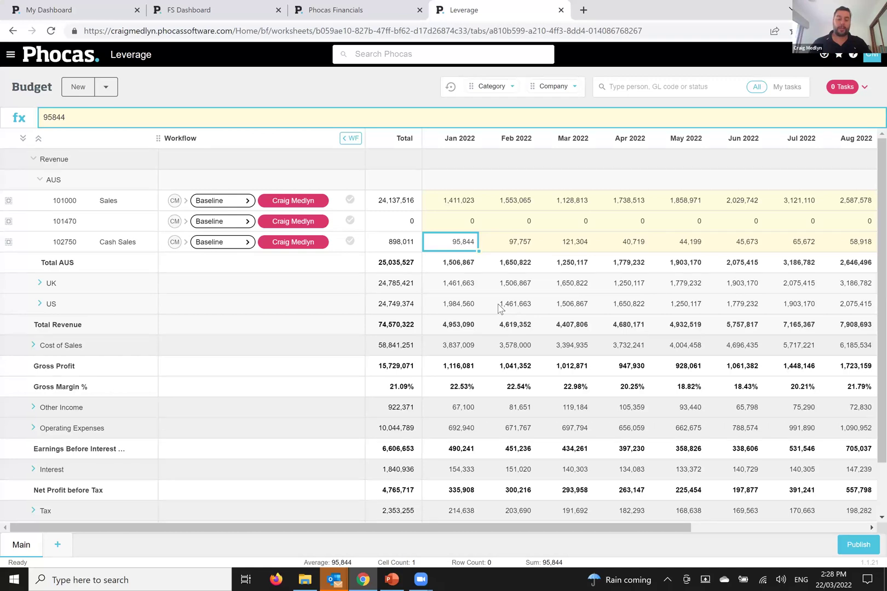
type("130000")
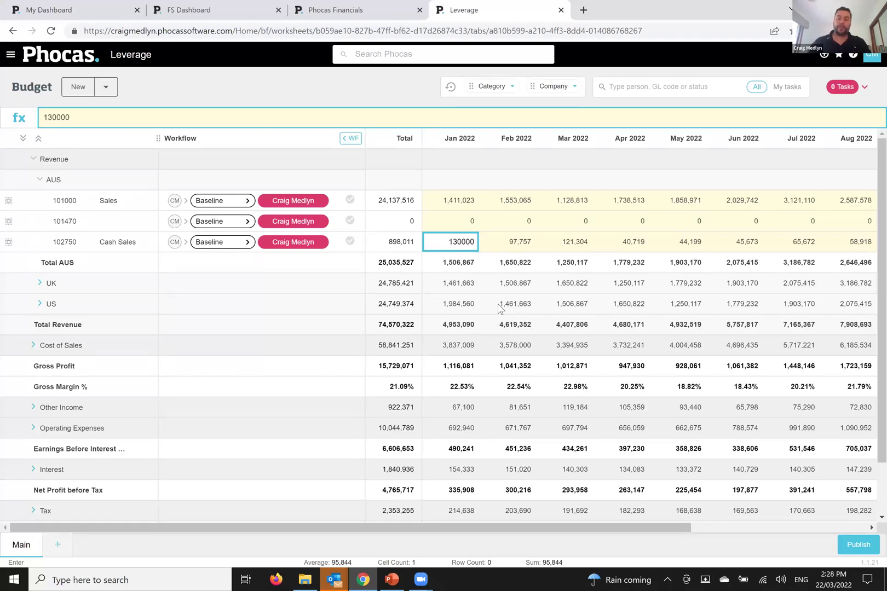
key("Return")
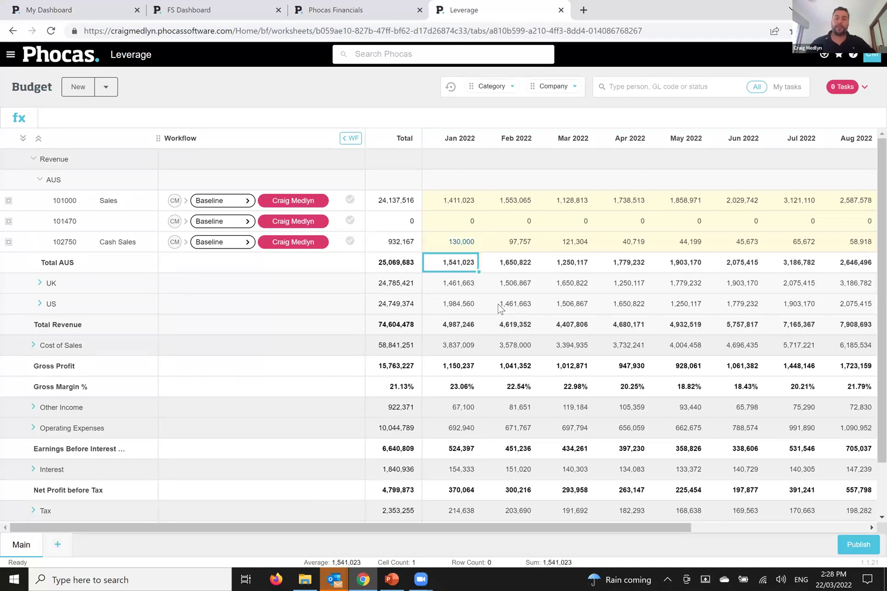
key("Up")
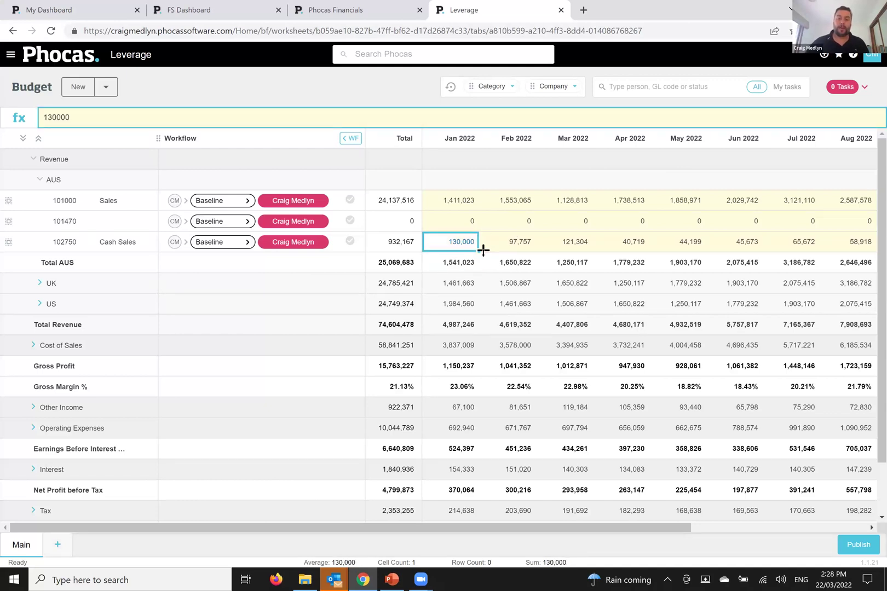
left_click_drag(479, 251, 648, 252)
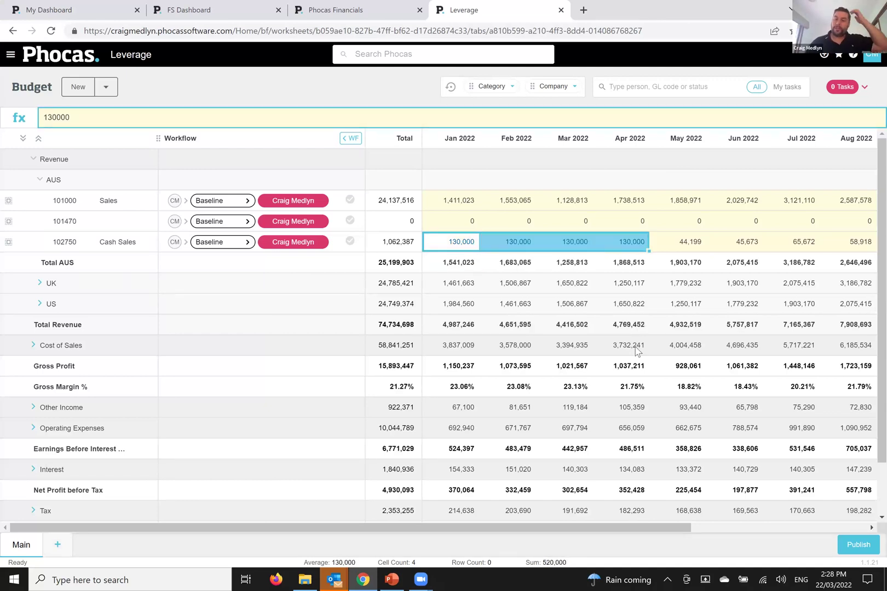
left_click(682, 264)
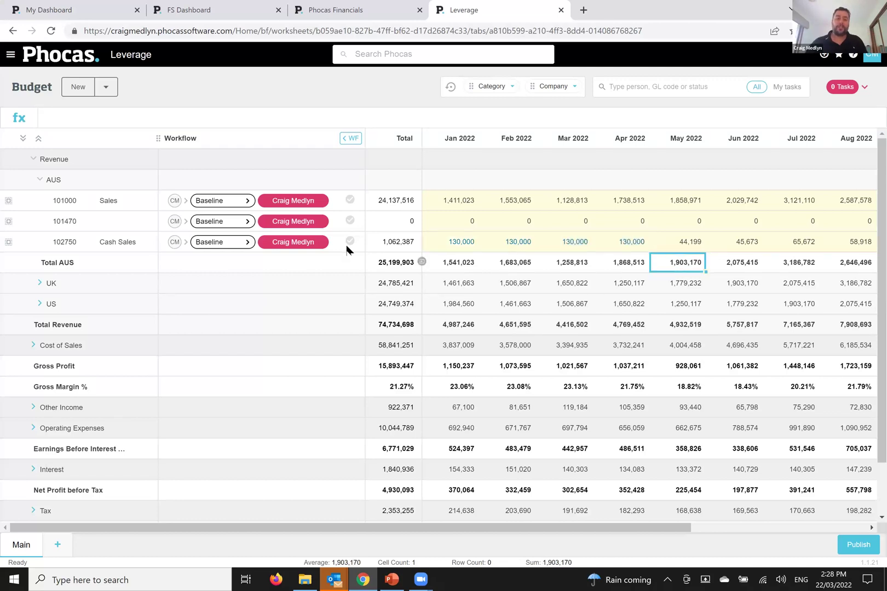
Step: Try to assign the workflow of the AUS Cash Sales line to another user
left_click(232, 243)
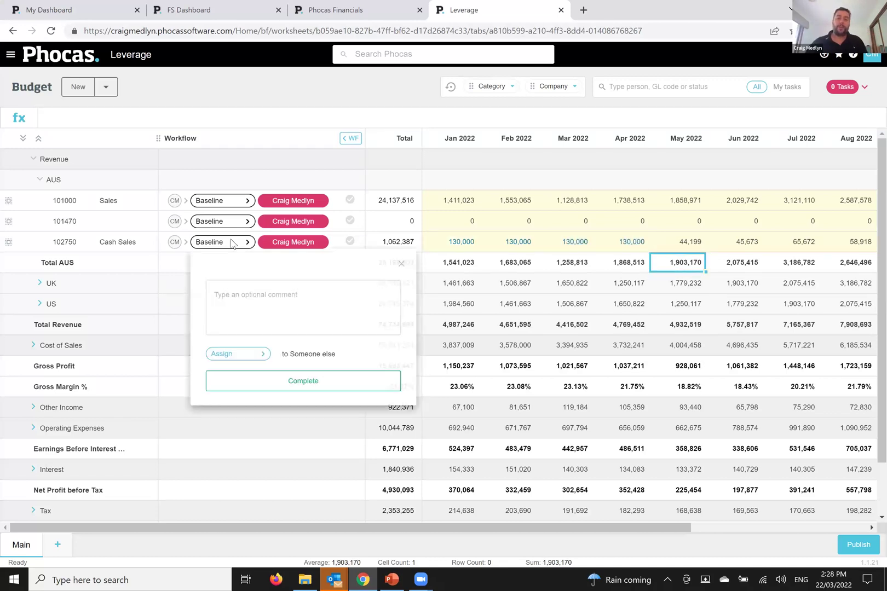
left_click(255, 355)
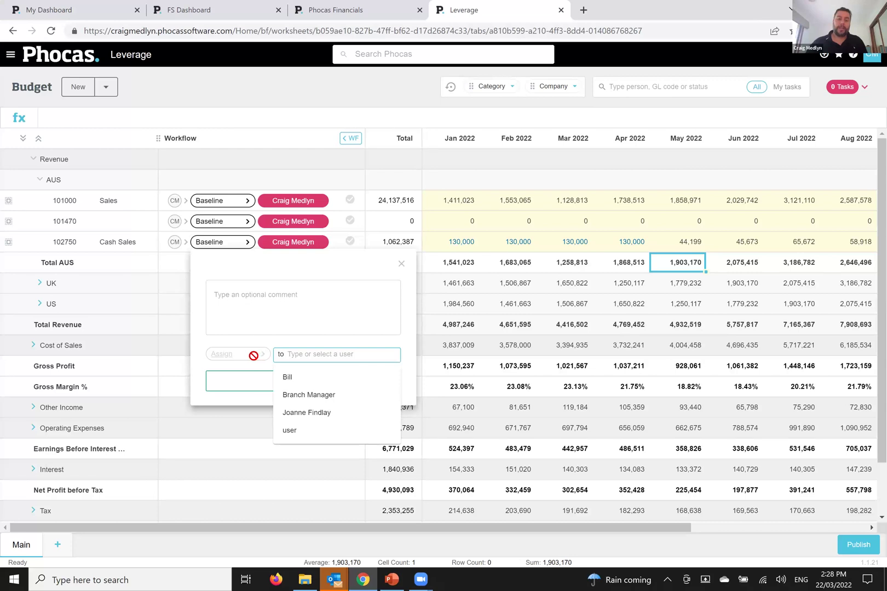
left_click(313, 420)
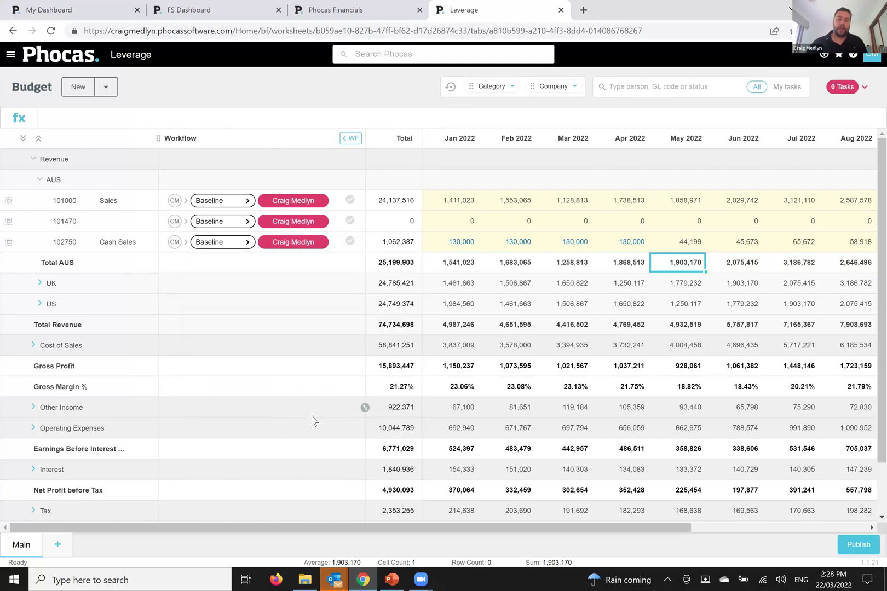
left_click(232, 248)
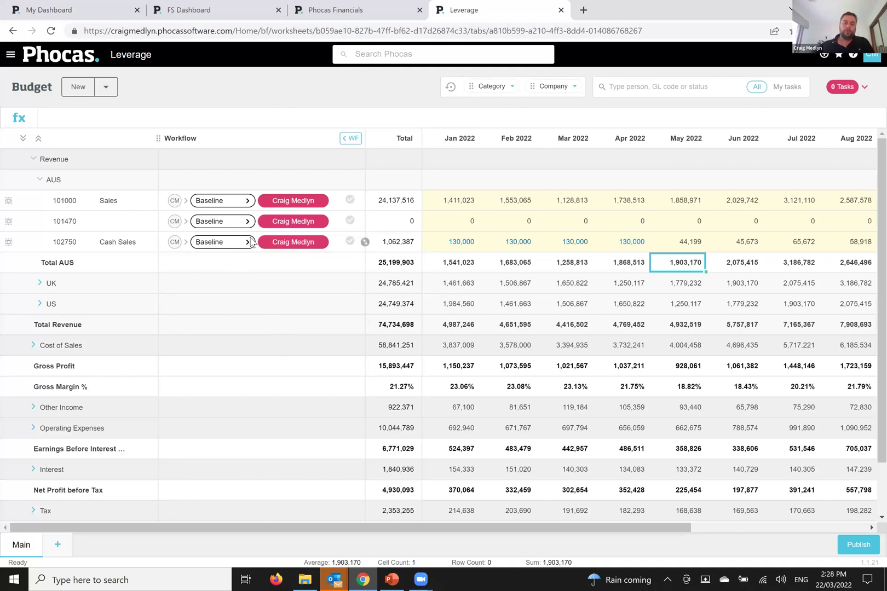
left_click(256, 356)
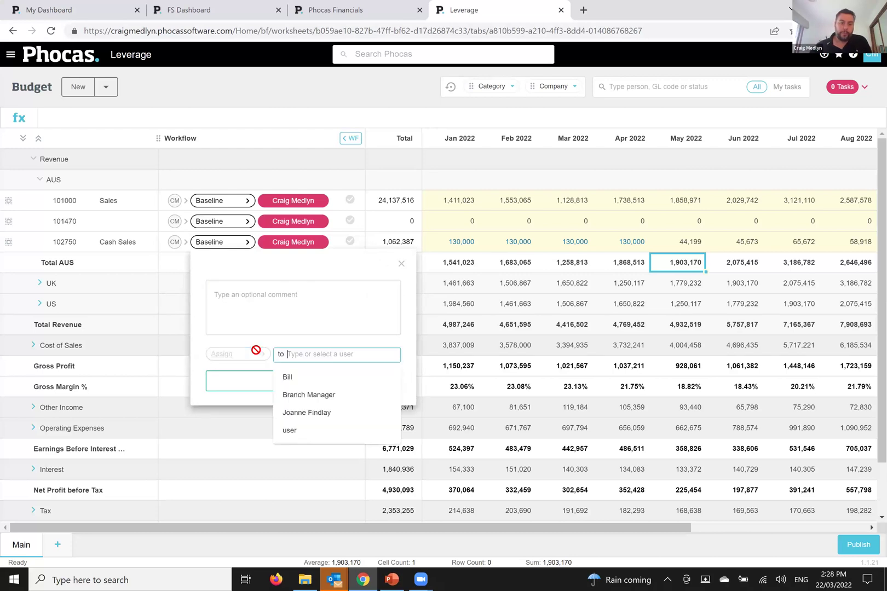
left_click(318, 414)
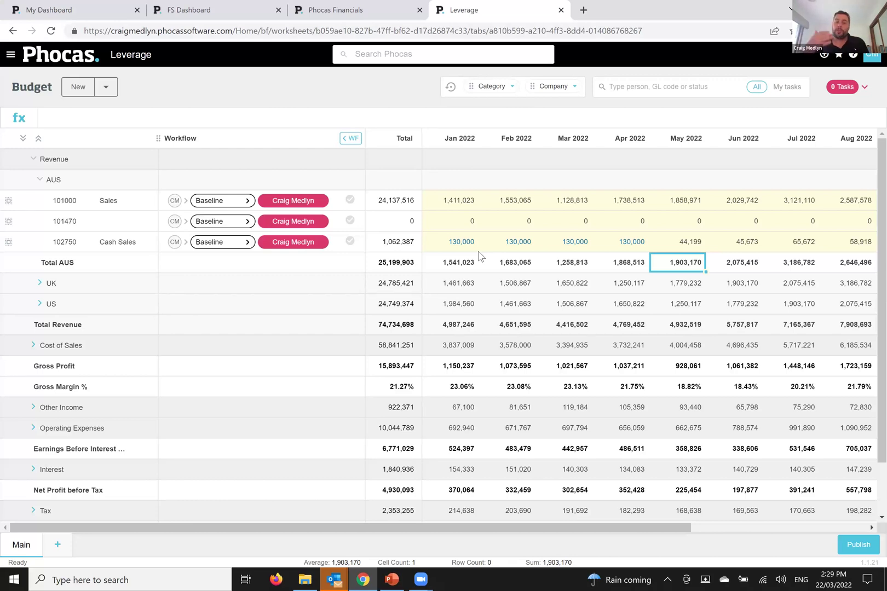
Step: View the workflow history of the AUS Cash Sales line and close it
left_click(175, 243)
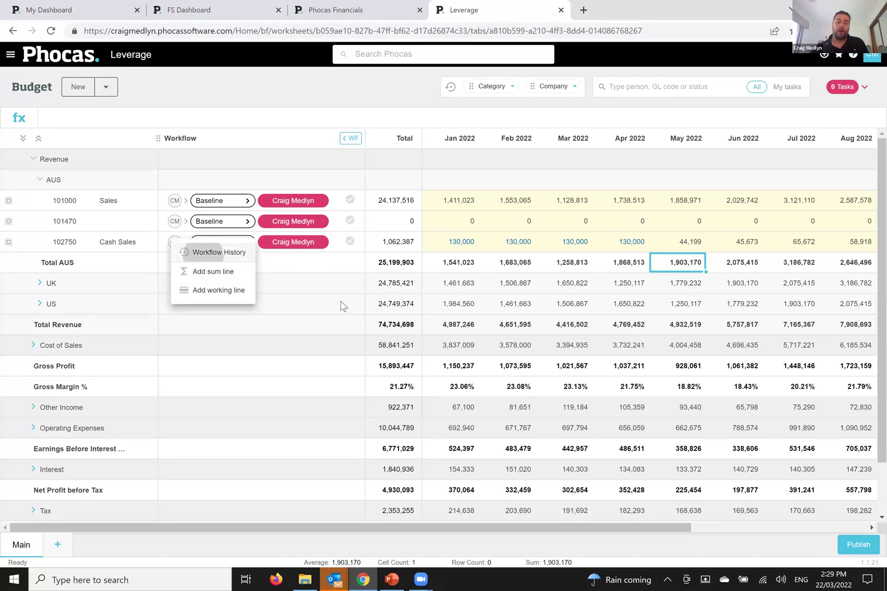
left_click(207, 254)
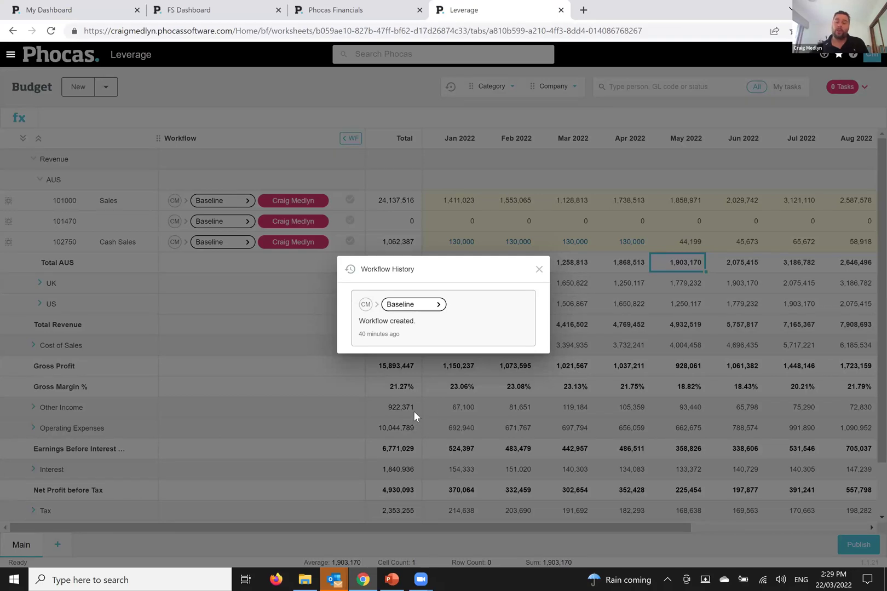
left_click(540, 271)
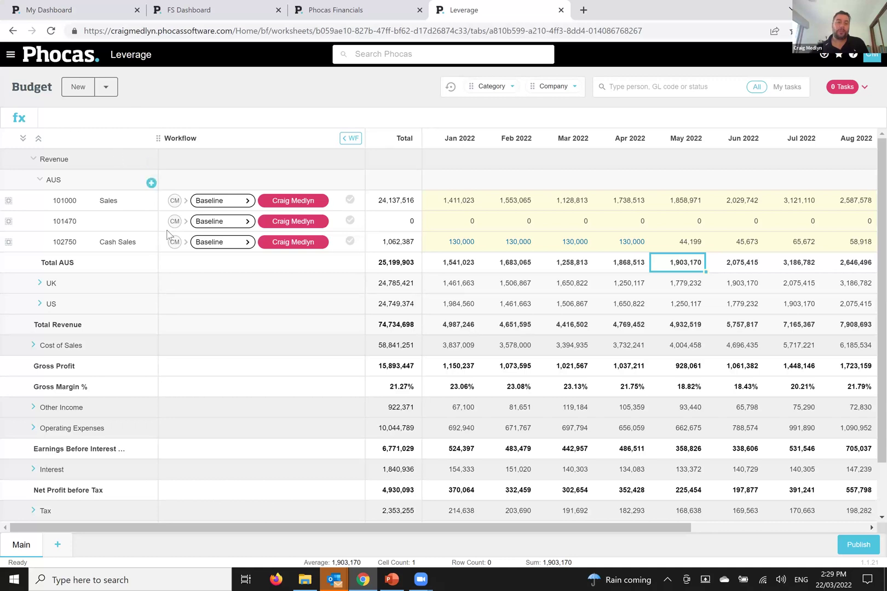
Step: Expand Operating Expenses in the budget down to the AUS accounts
left_click(204, 437)
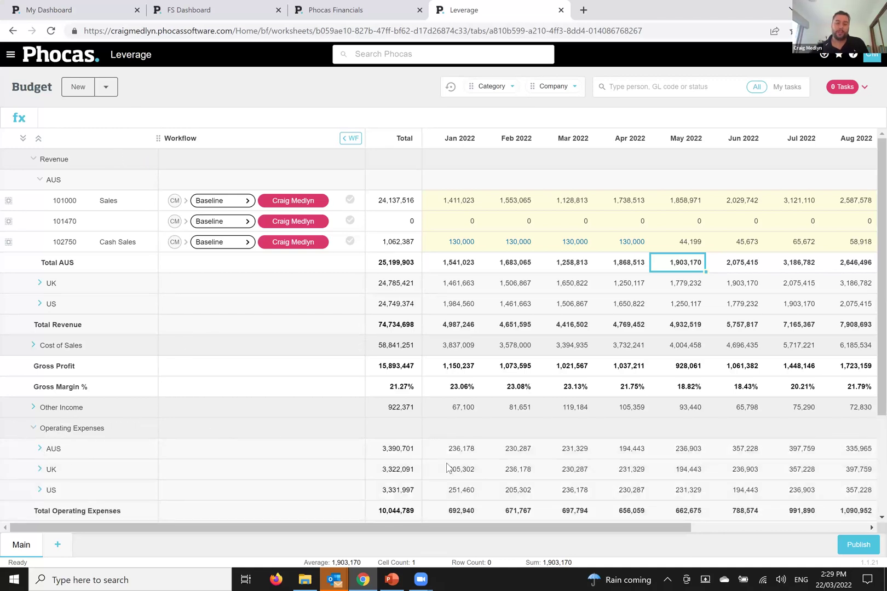
scroll(503, 420, "down", 3)
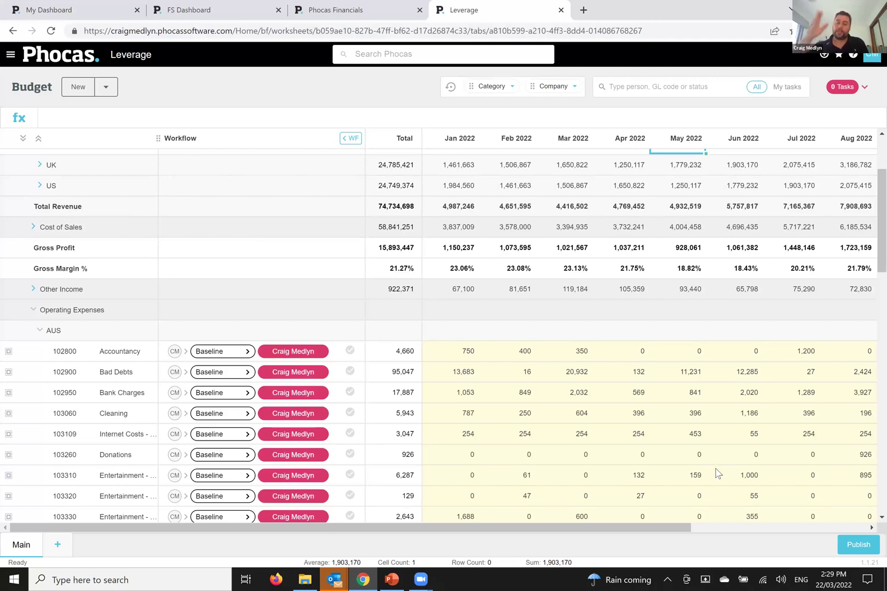
Step: Spread a total of 14,660 across the AUS Accountancy line, based on Actuals
left_click(421, 350)
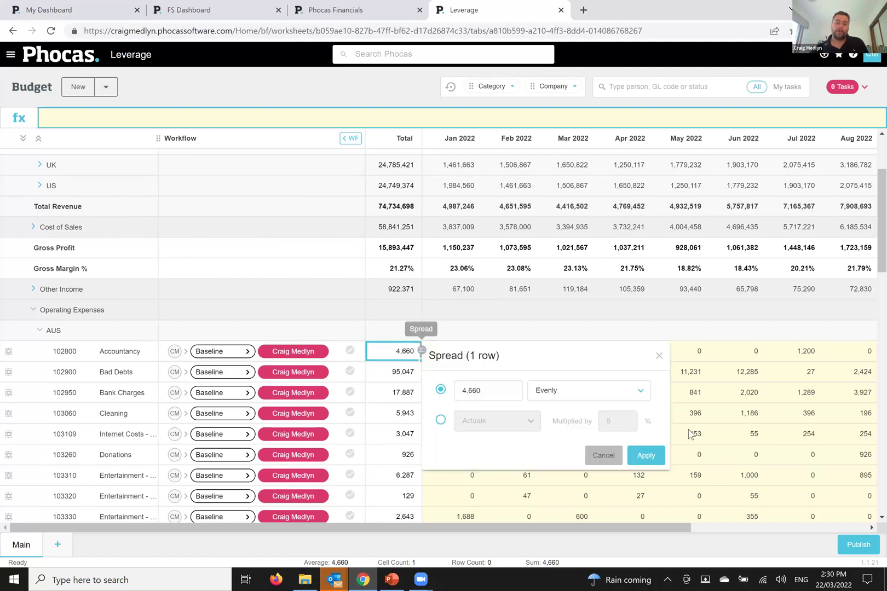
left_click(470, 391)
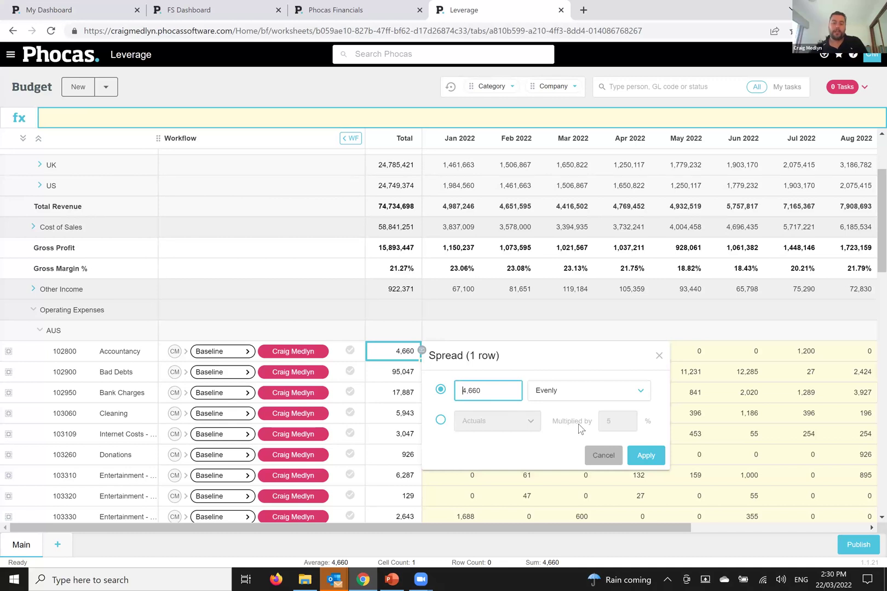
type("1")
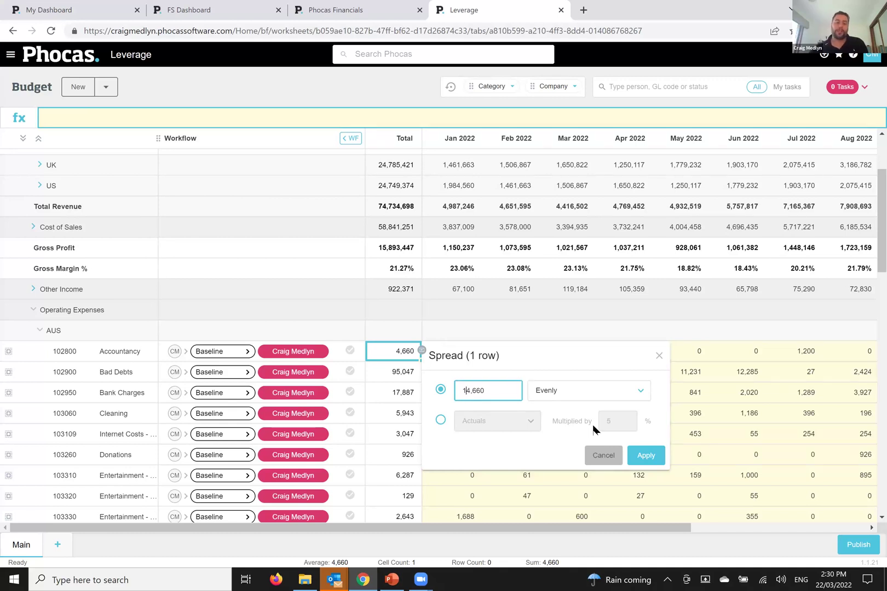
left_click(575, 395)
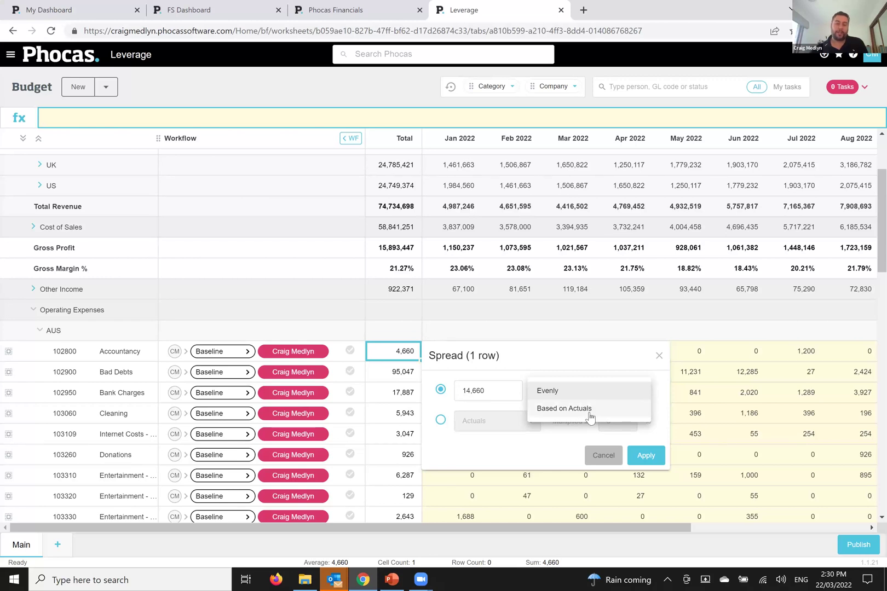
left_click(616, 410)
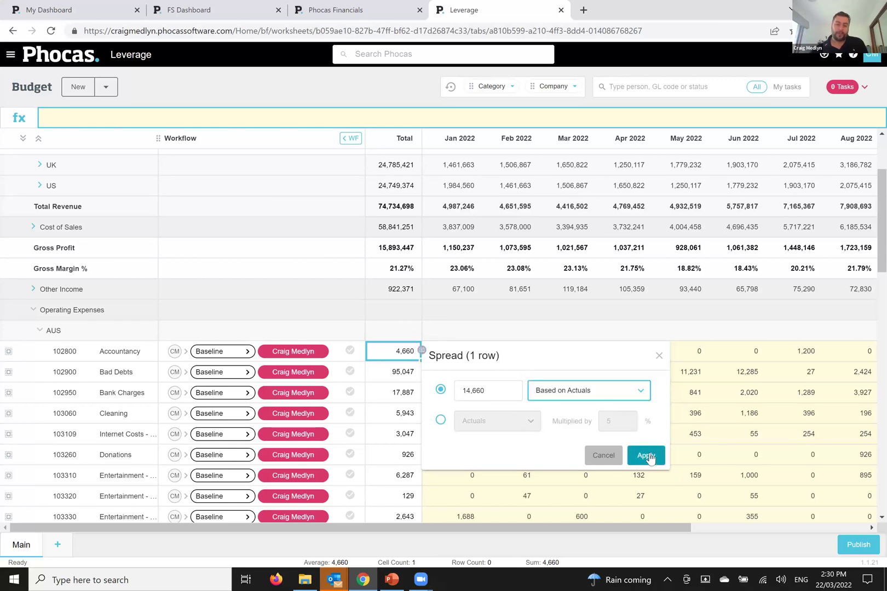
left_click(646, 456)
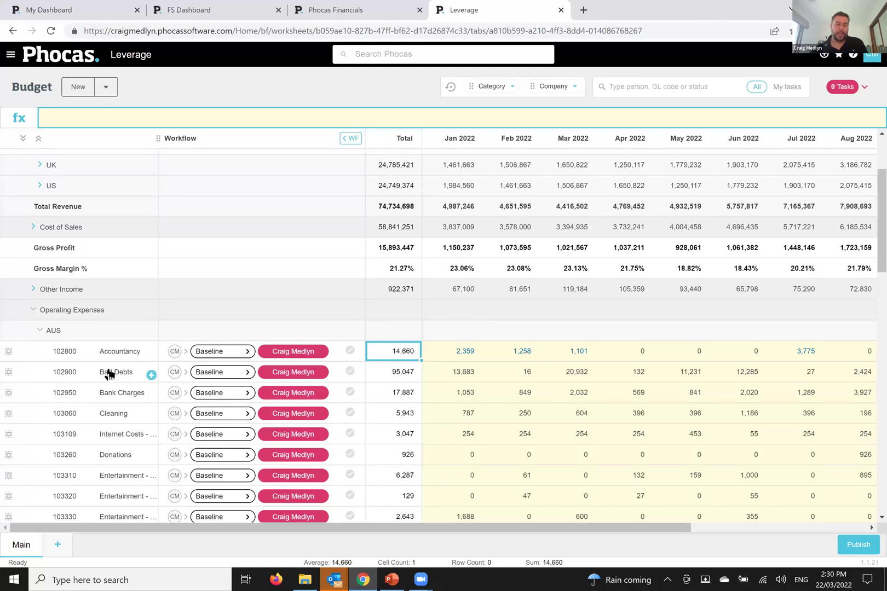
Step: Spread the AUS Bad Debts line from Actuals multiplied by -5%
left_click(418, 377)
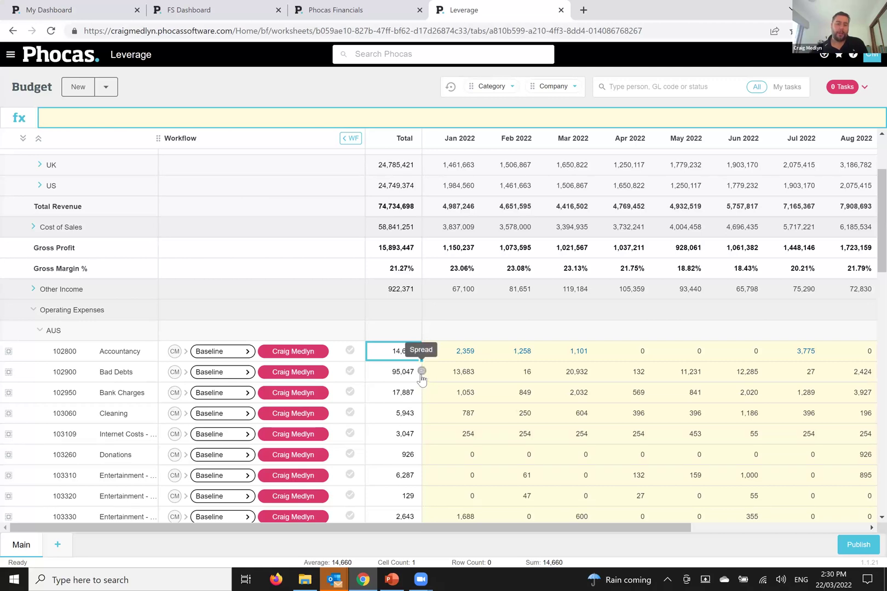
left_click(421, 372)
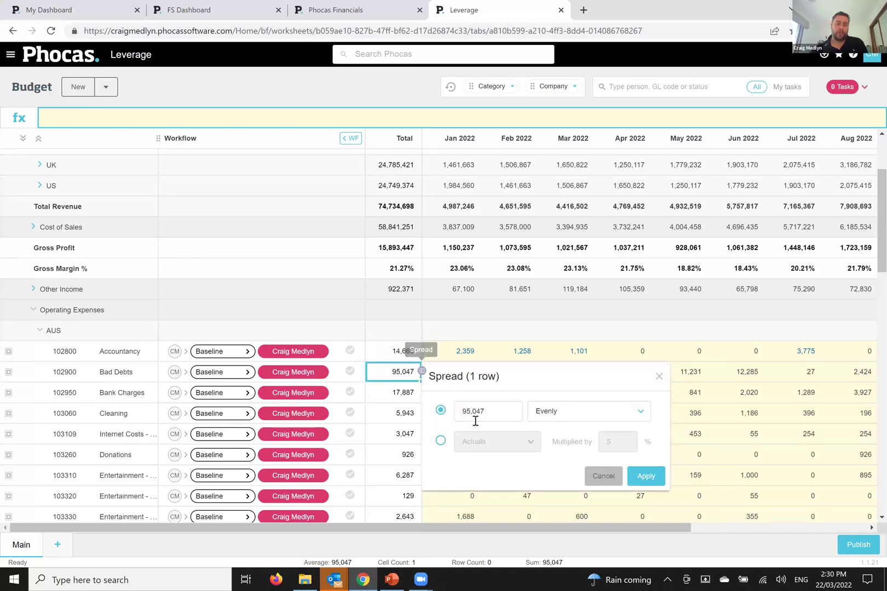
left_click(440, 441)
left_click(605, 442)
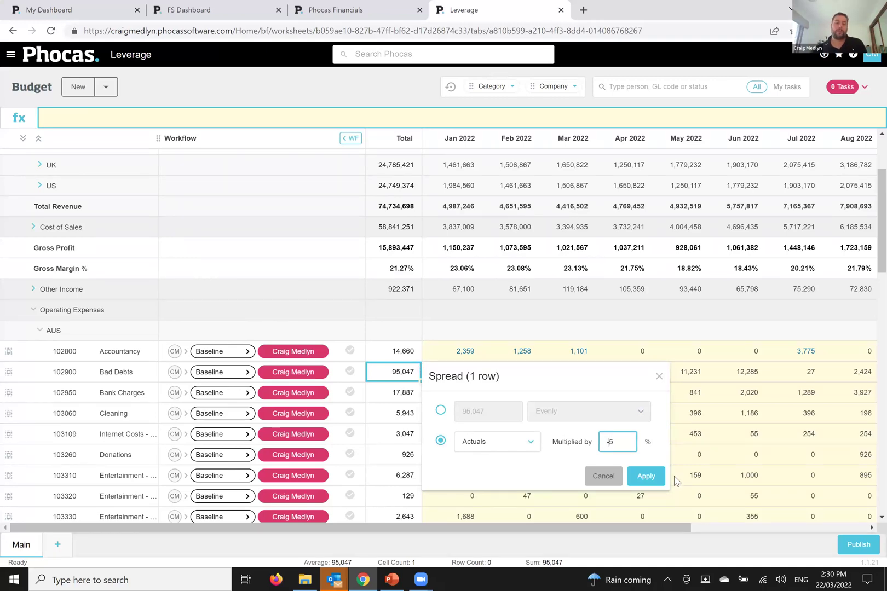
left_click(646, 477)
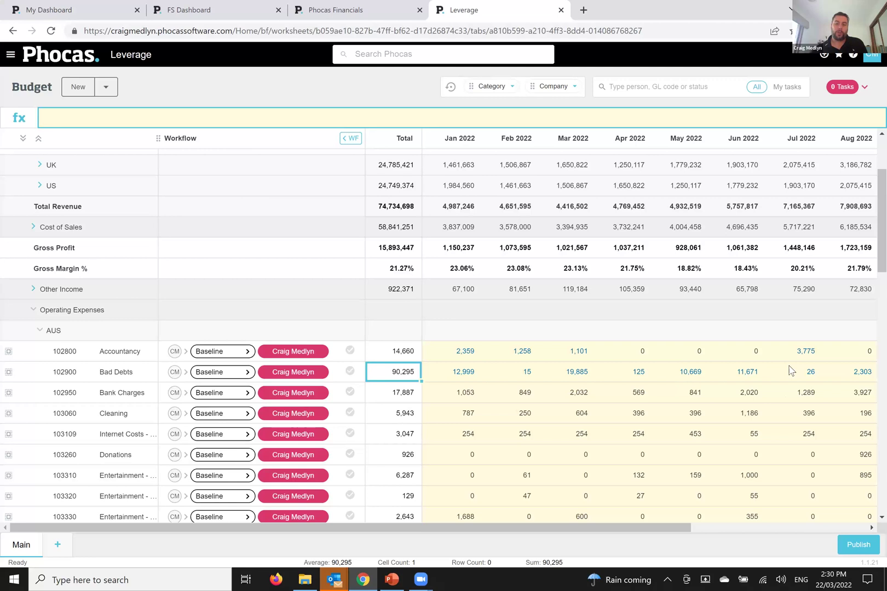
Step: View the cell history of the AUS Accountancy budget for Jul 2022
right_click(804, 354)
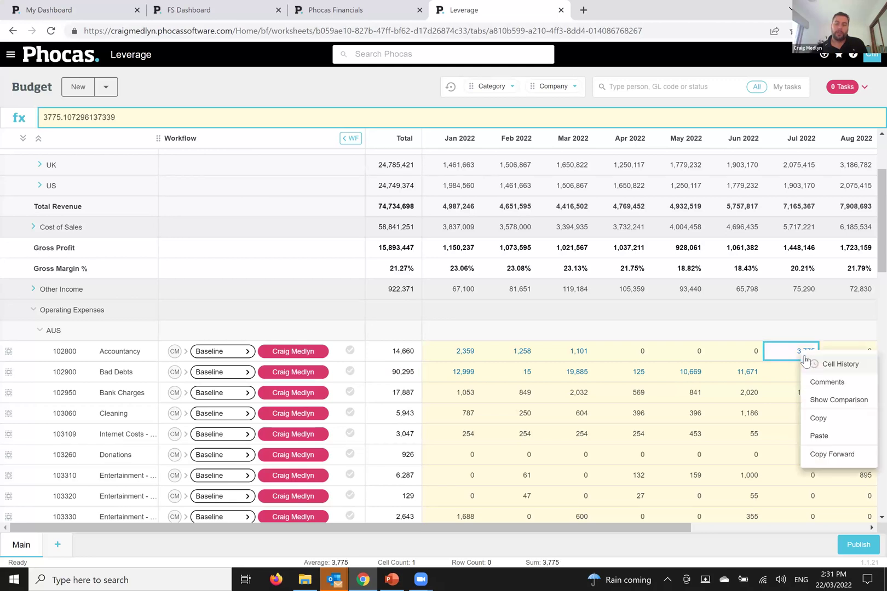
left_click(835, 364)
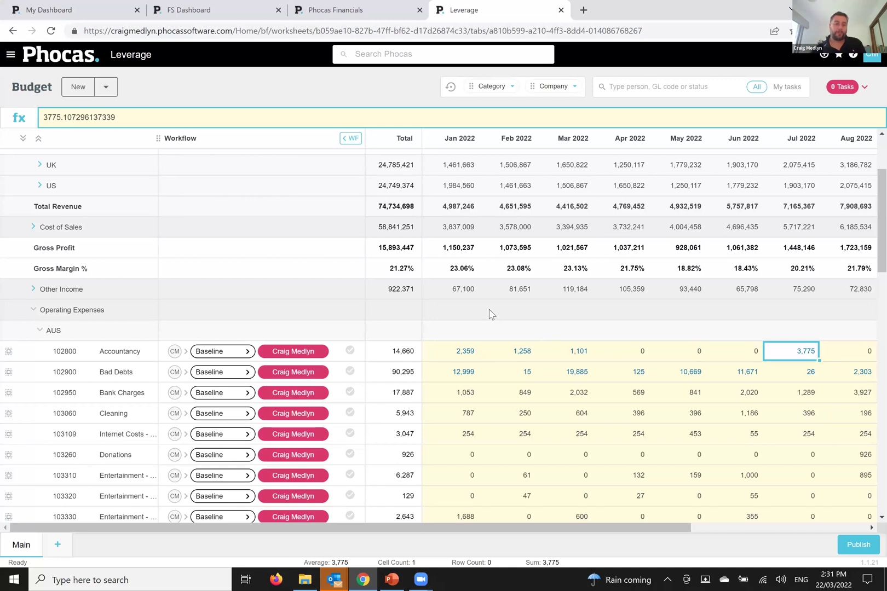
Step: Add a new budget tab named Sales with the Database driver type
scroll(489, 309, "up", 3)
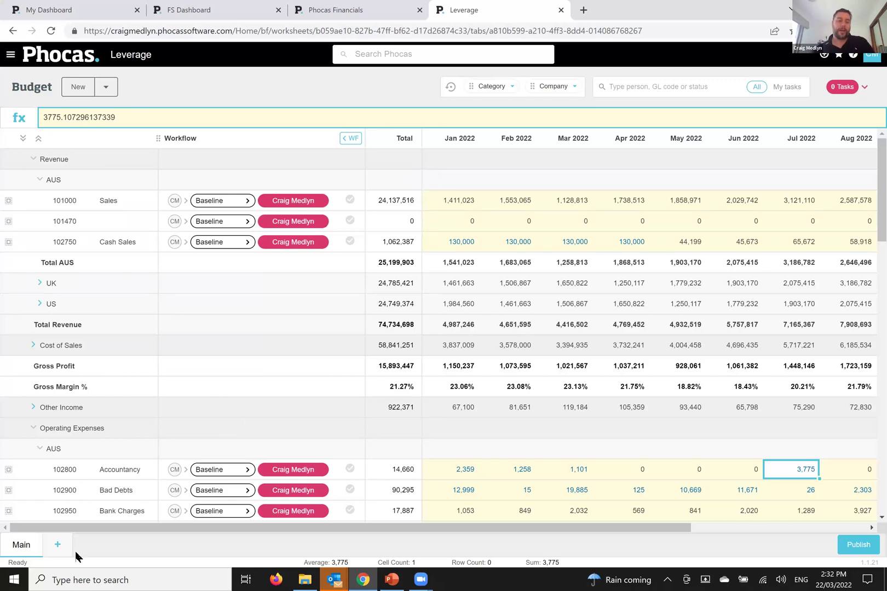
left_click(58, 545)
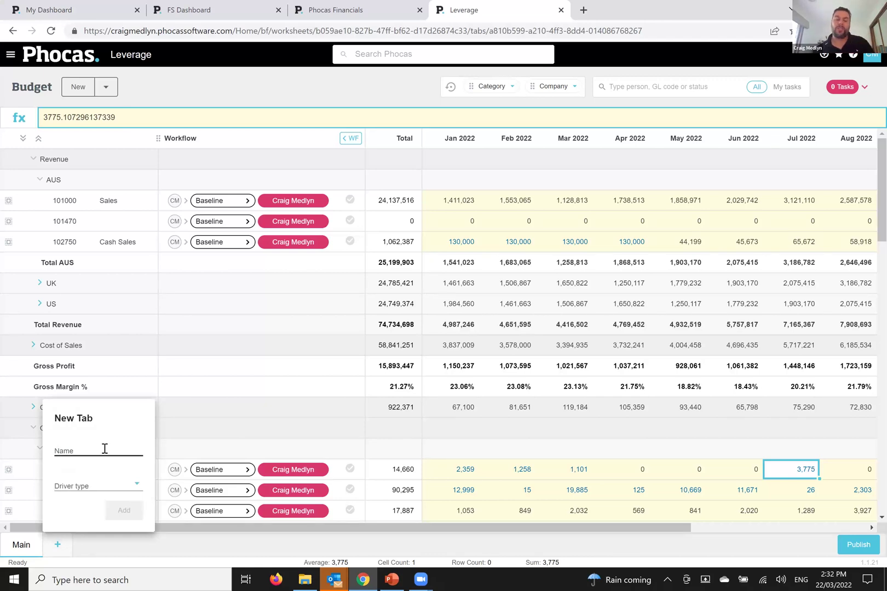
left_click(104, 449)
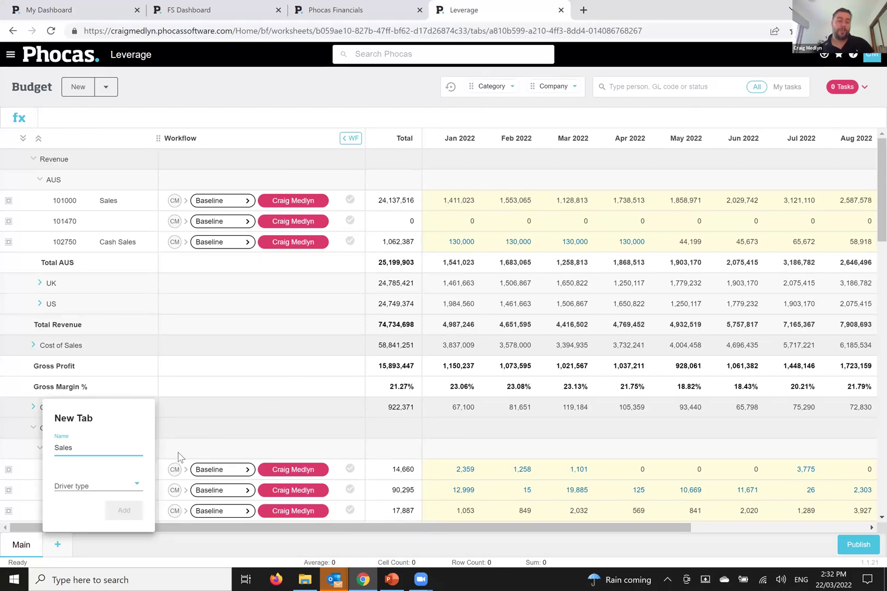
left_click(110, 484)
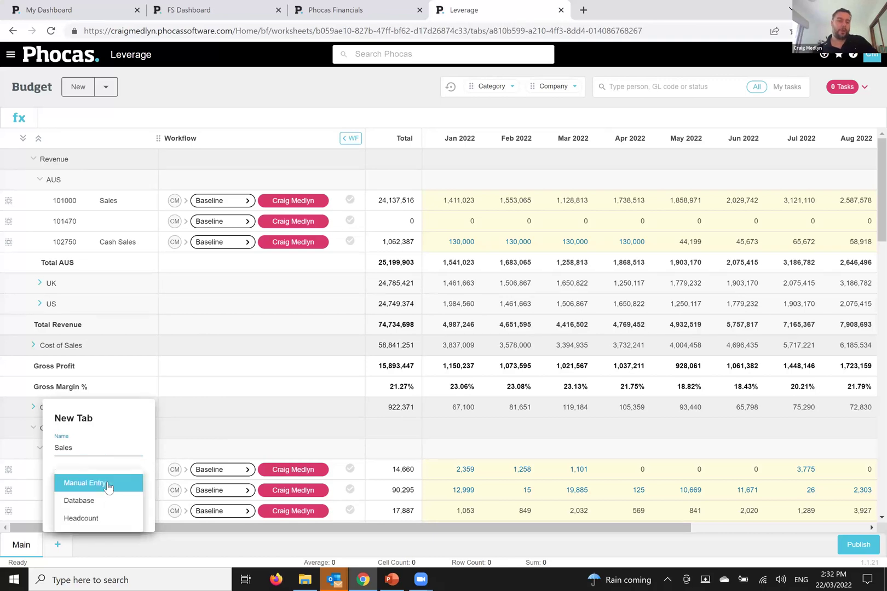
left_click(106, 506)
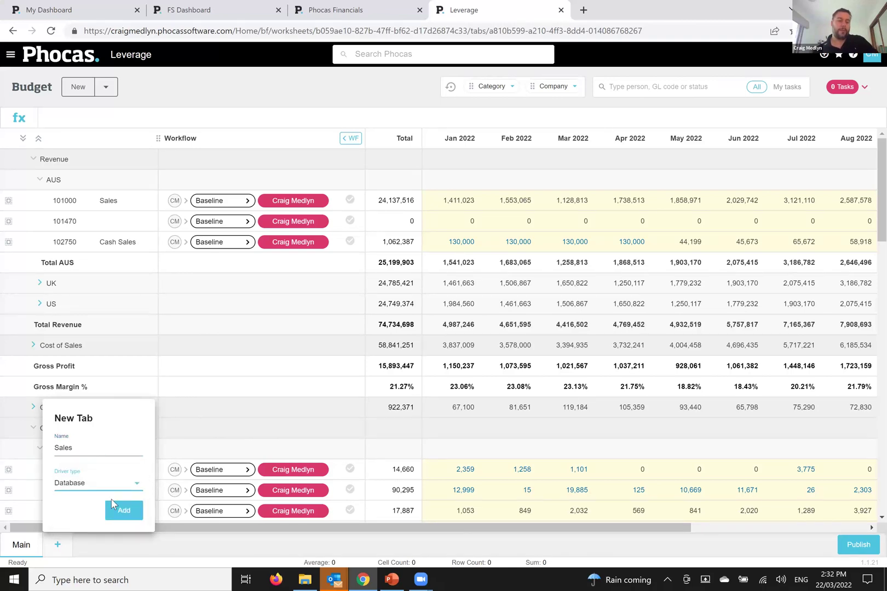
left_click(120, 510)
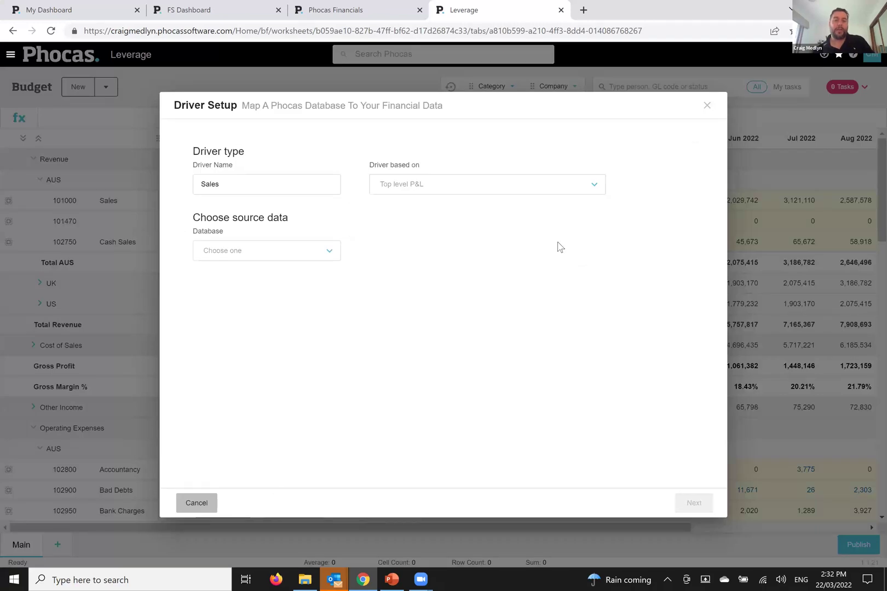
Step: Base the Sales driver on Revenue and choose Phocas Sales as its source database
left_click(483, 187)
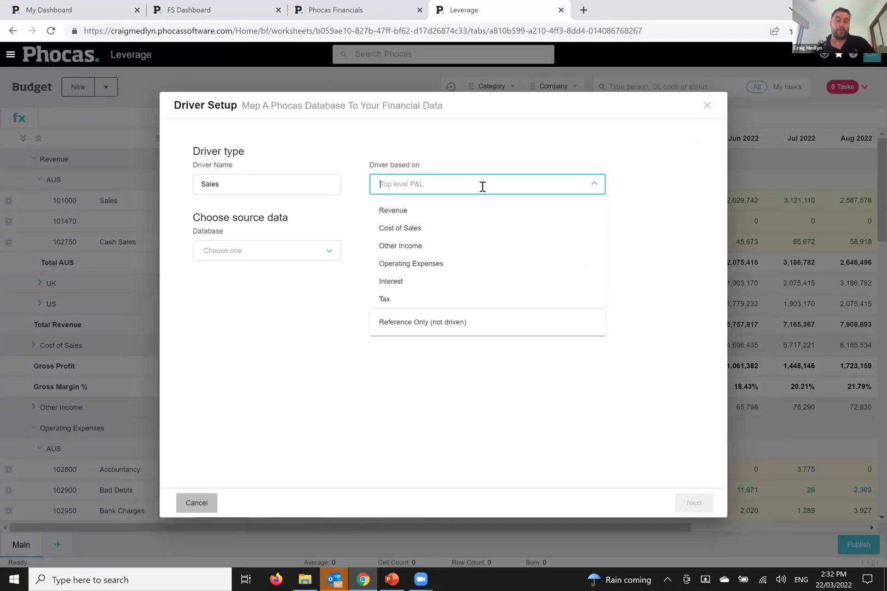
left_click(383, 211)
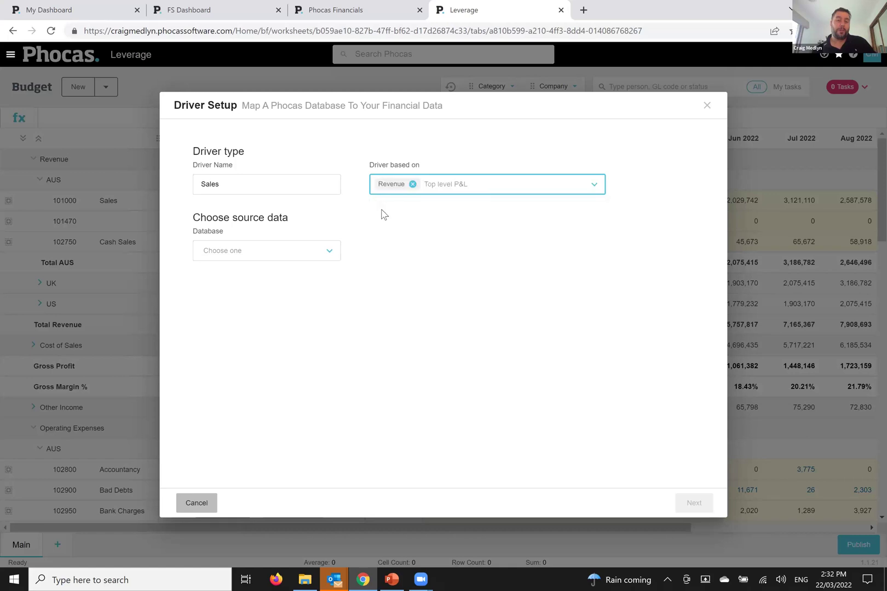
left_click(328, 258)
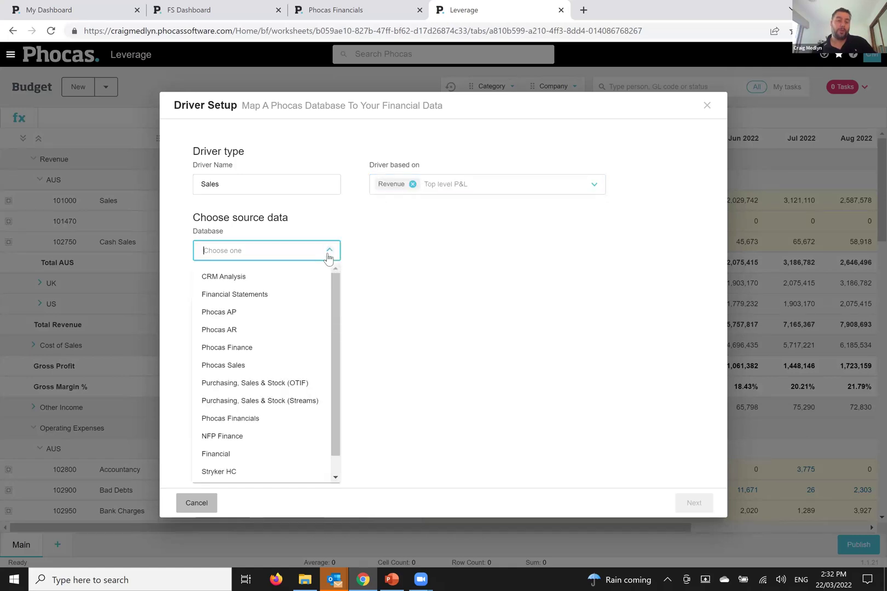
left_click(264, 368)
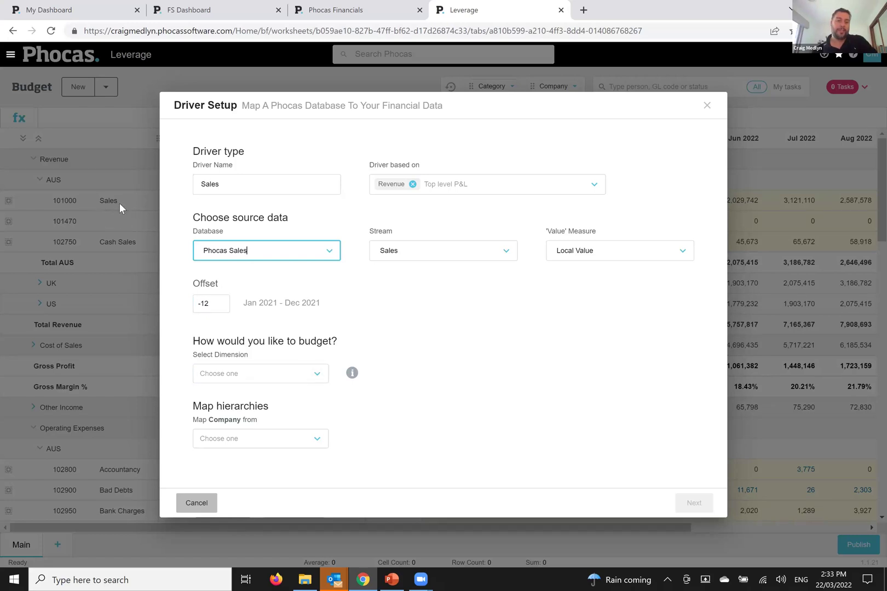
Step: Budget the Sales driver by Product Class, map Company from Country, and continue to the country mapping
left_click(316, 374)
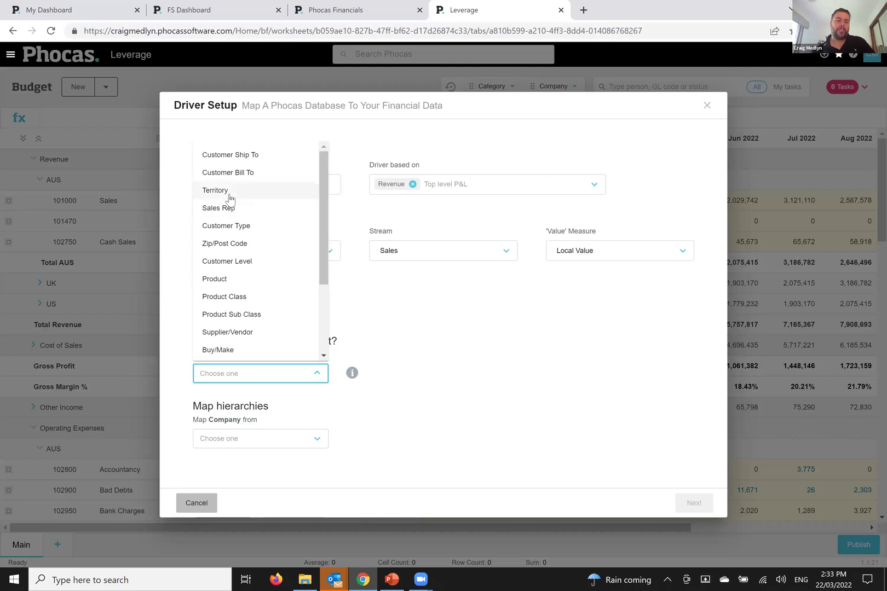
left_click(244, 298)
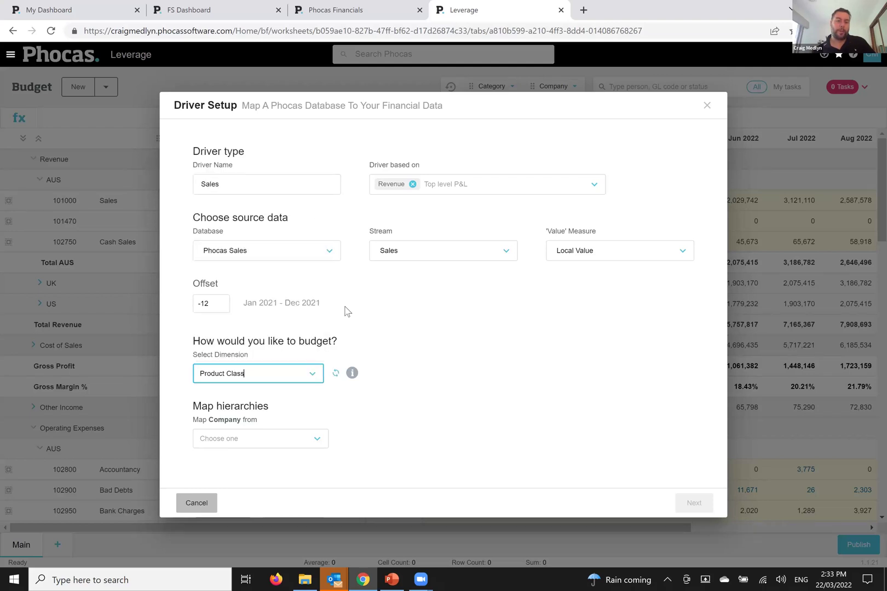
left_click(316, 444)
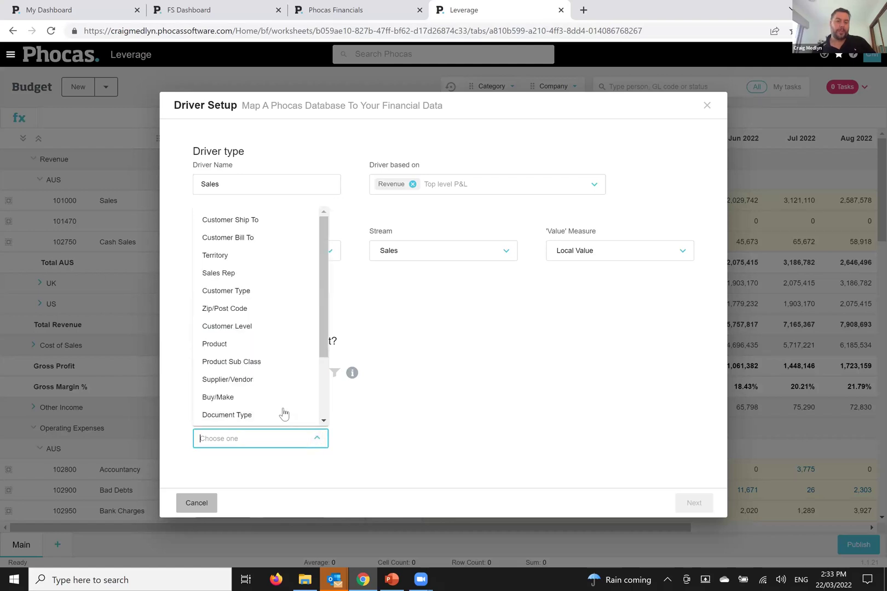
scroll(283, 415, "down", 2)
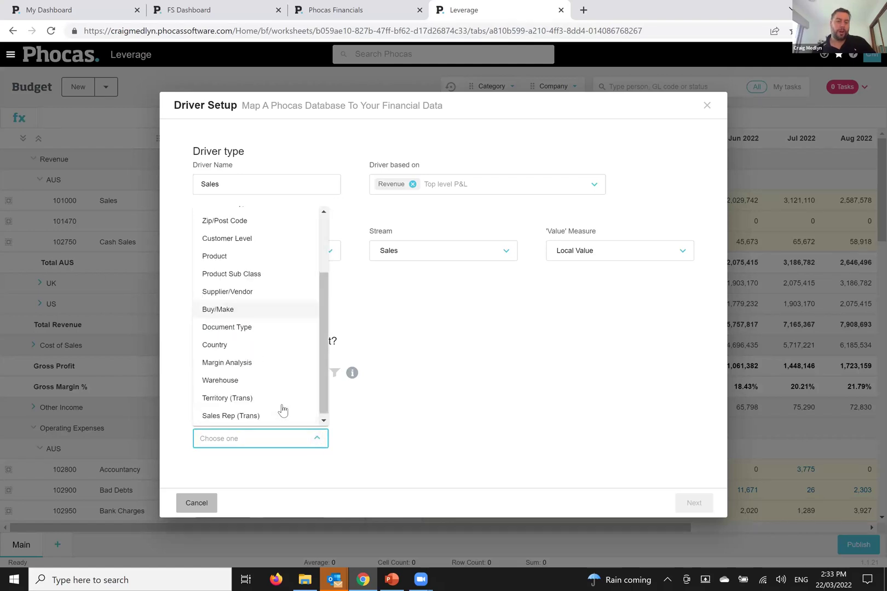
left_click(261, 345)
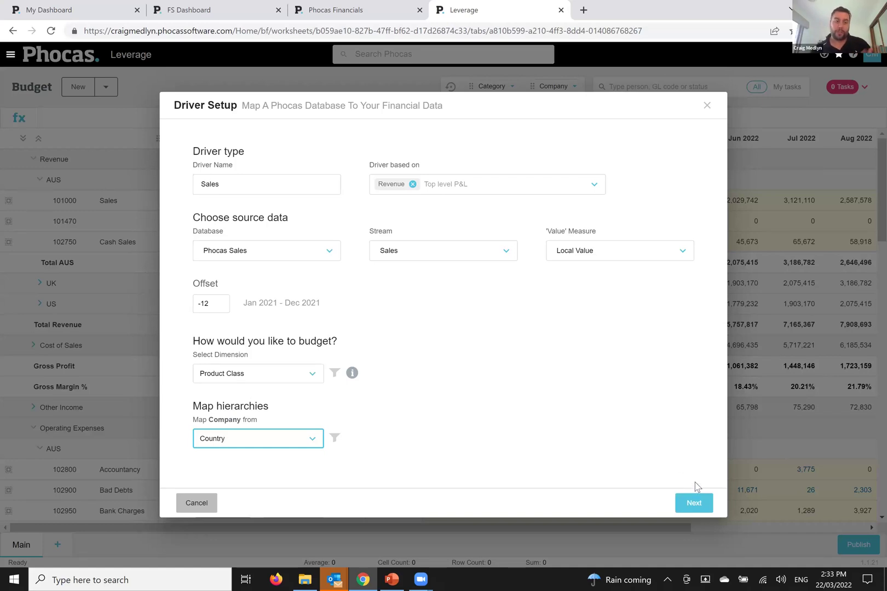
left_click(694, 504)
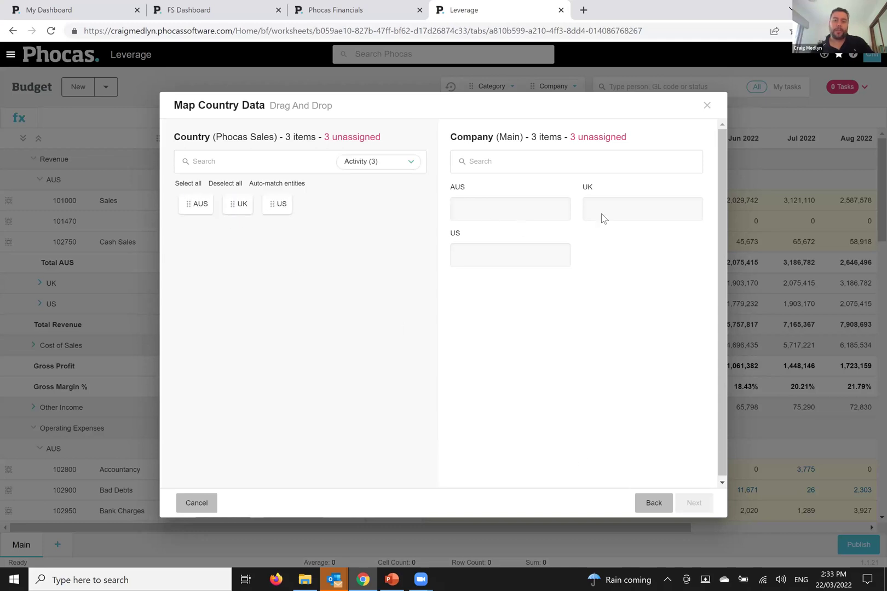
Step: Map the UK country to the UK company and all product classes to account 101000 - Sales, and save the driver
left_click_drag(238, 203, 637, 214)
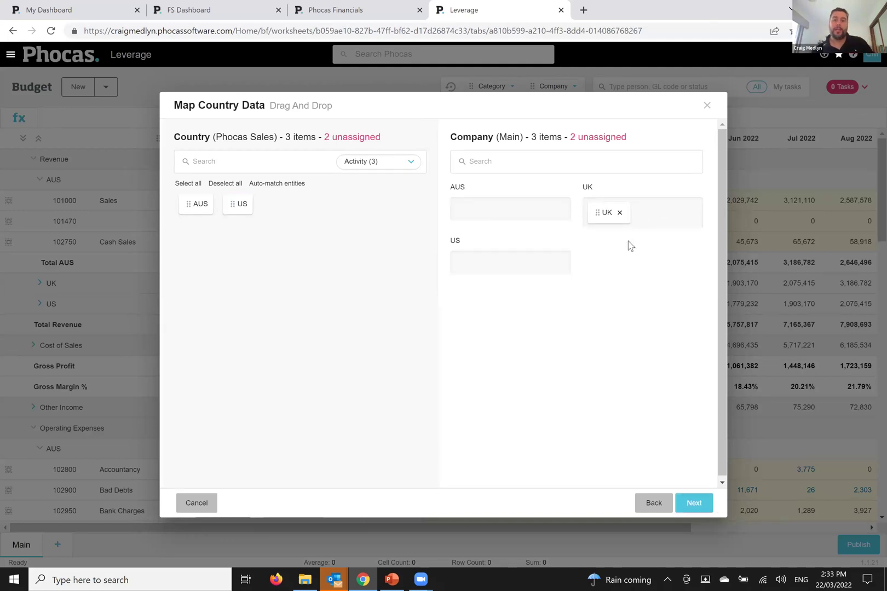
left_click(700, 507)
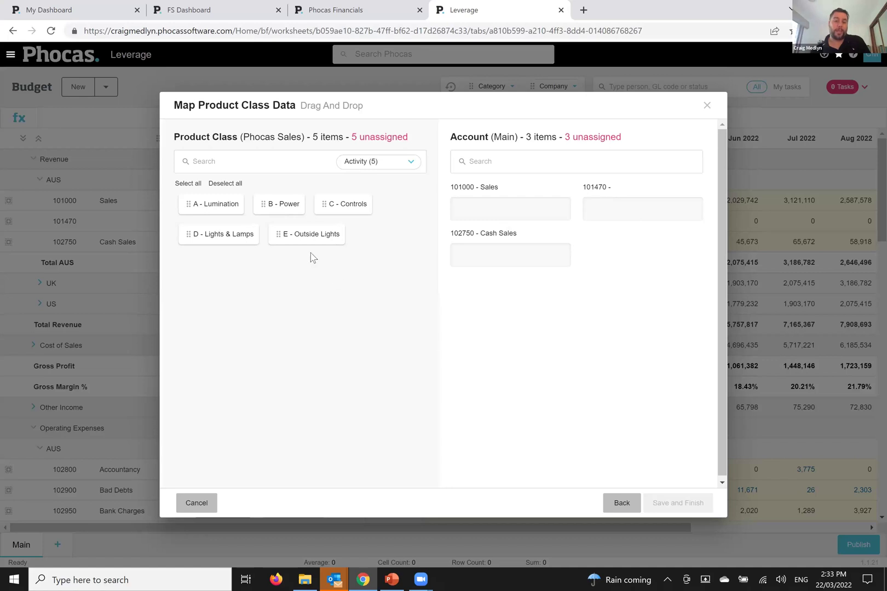
left_click(192, 184)
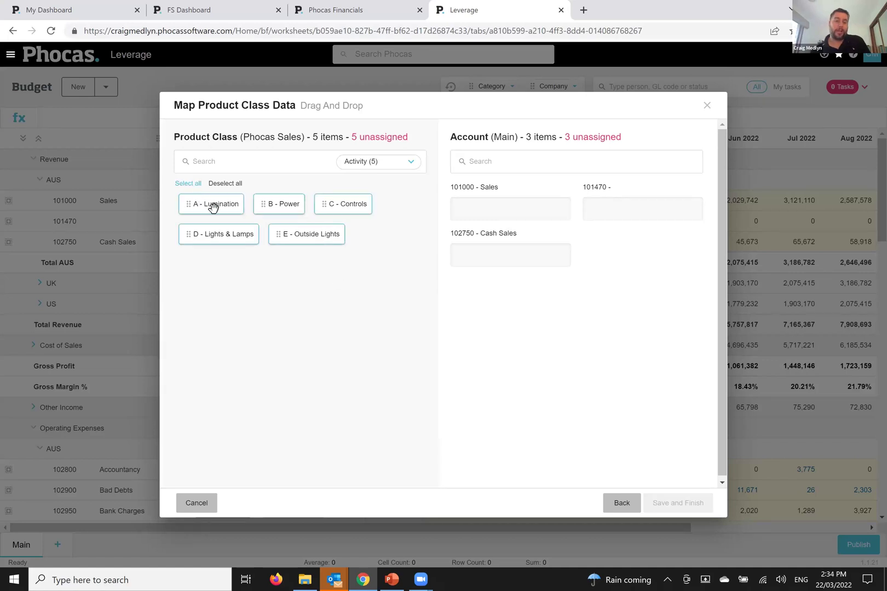
left_click_drag(198, 204, 495, 212)
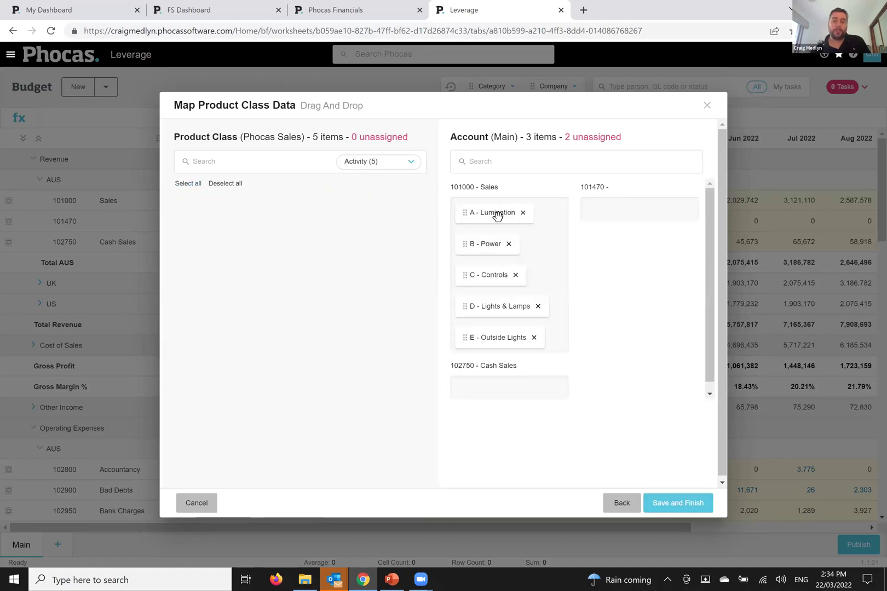
left_click(679, 506)
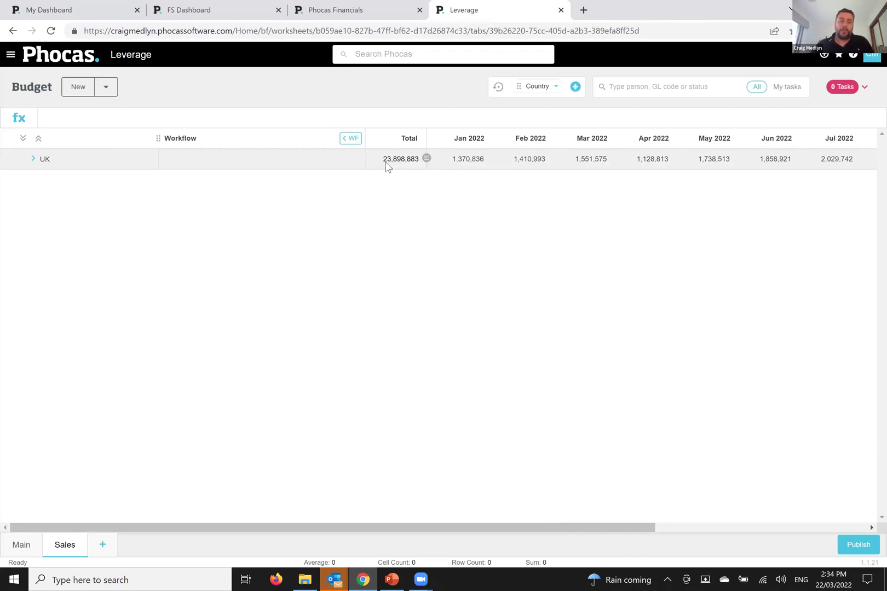
Step: Examine the UK product class lines in the Sales budget and return to the Main budget
left_click(33, 162)
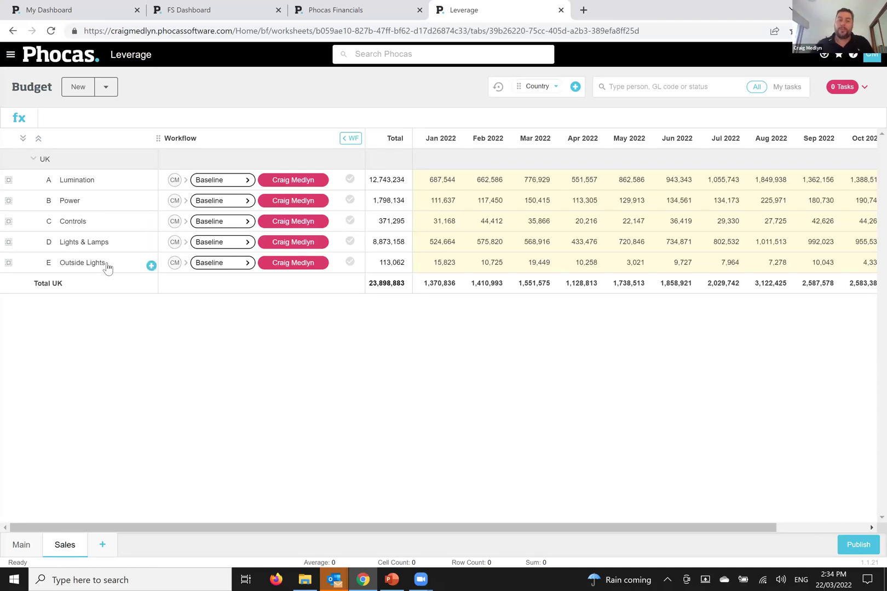
left_click(17, 545)
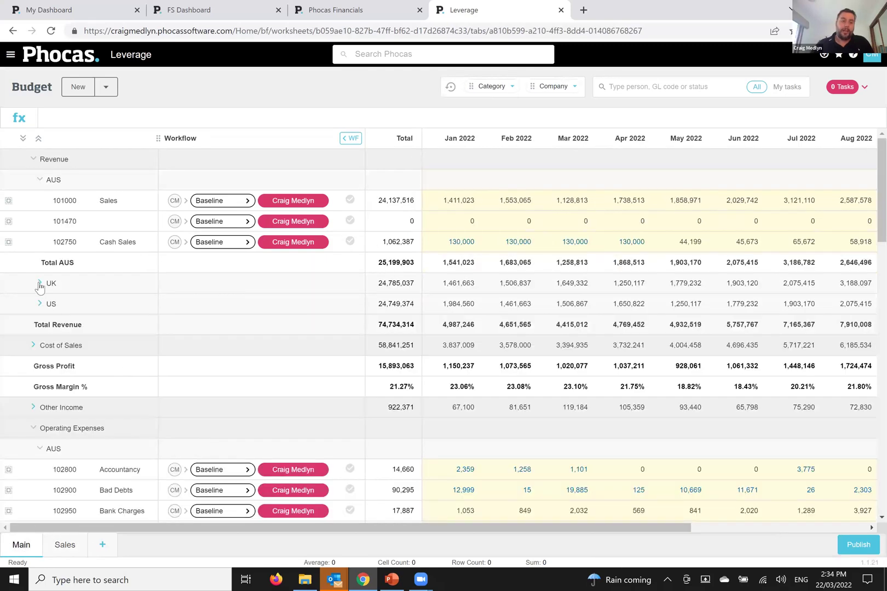
Step: Expand the UK revenue lines in the Main budget and try to clear the January 2022 amount of account 101000 Sales
left_click(40, 284)
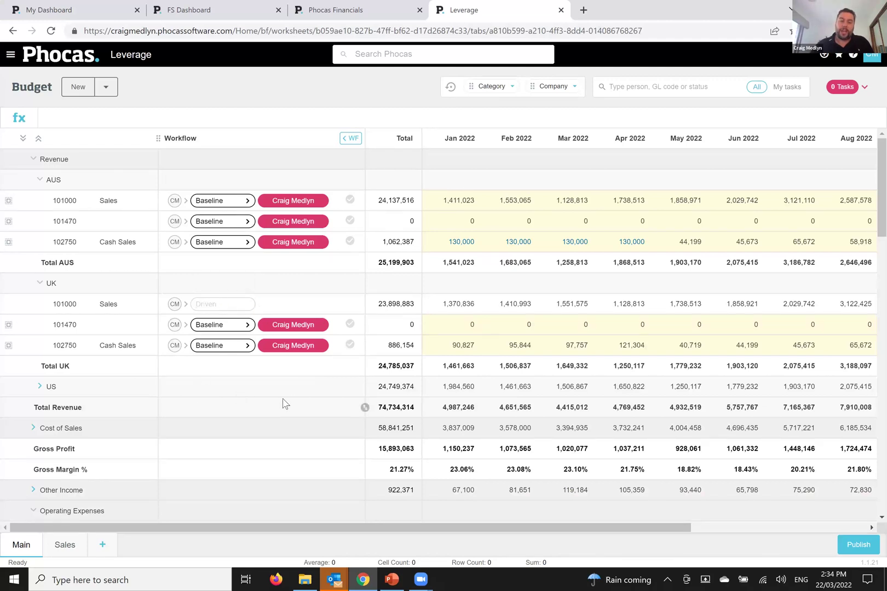
left_click(459, 310)
key("BackSpace")
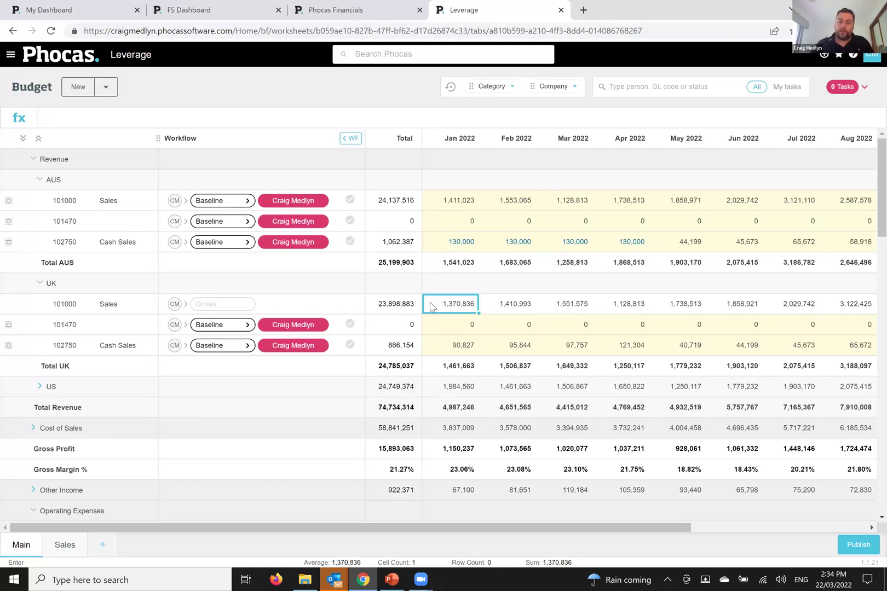
Step: In the Sales budget, check the January 2022 Lumination cell, the users its Baseline task can be assigned to, and the additional grouping dimensions
left_click(67, 546)
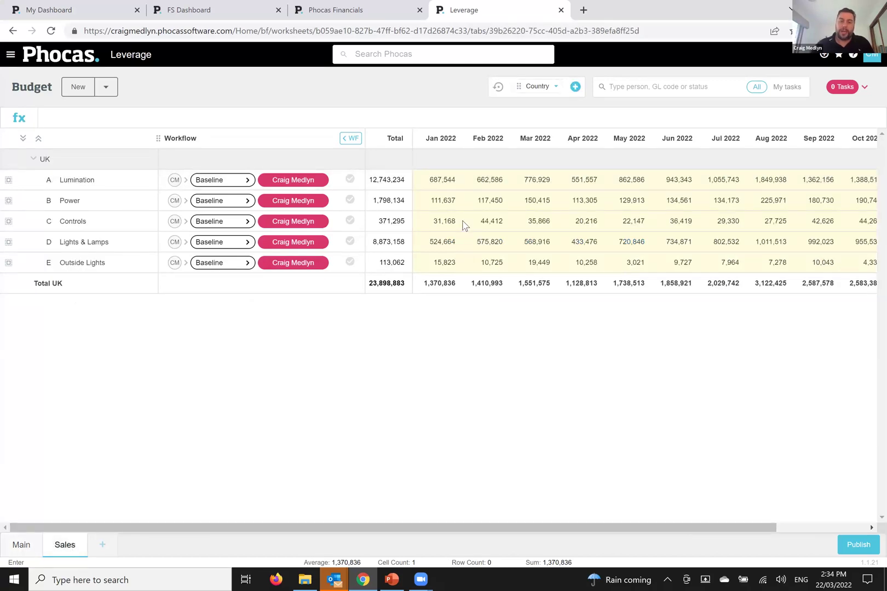
left_click(448, 182)
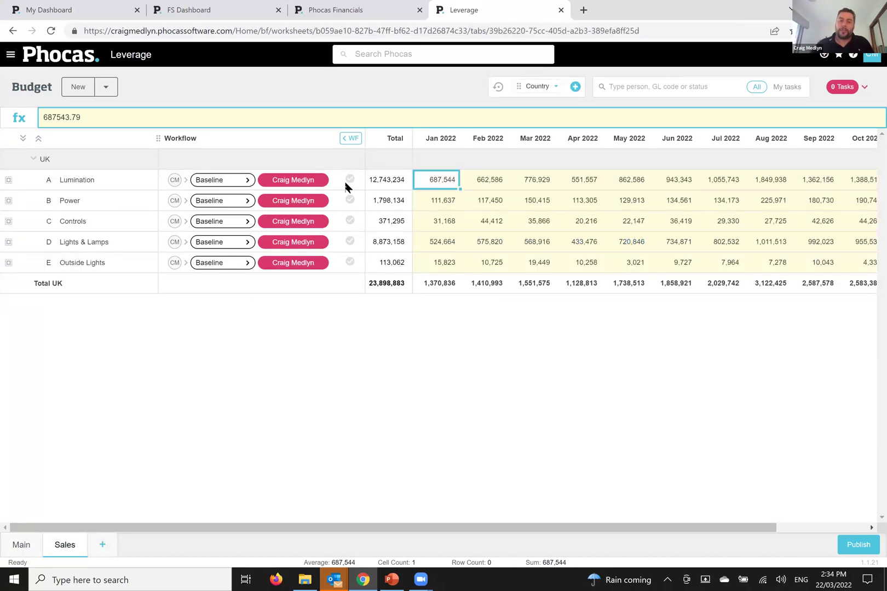
left_click(233, 185)
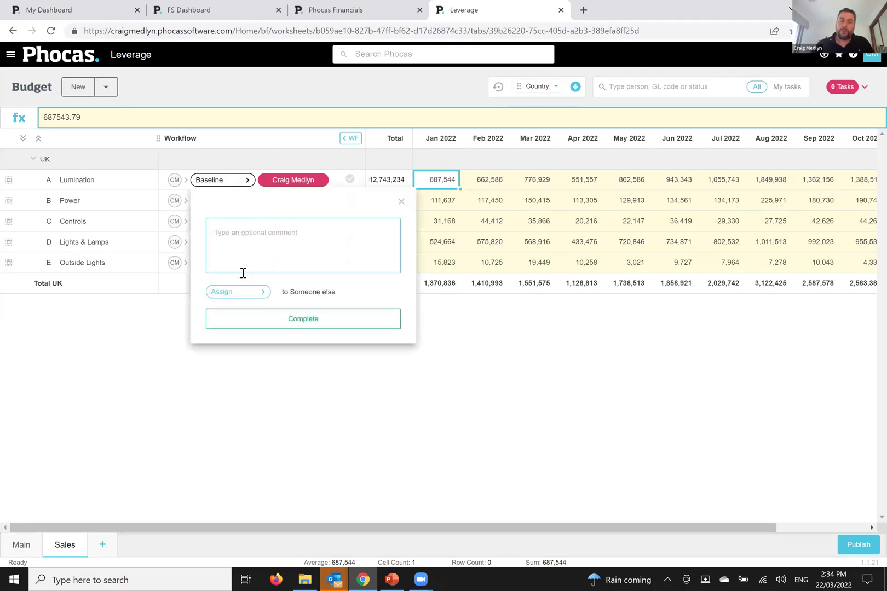
left_click(243, 296)
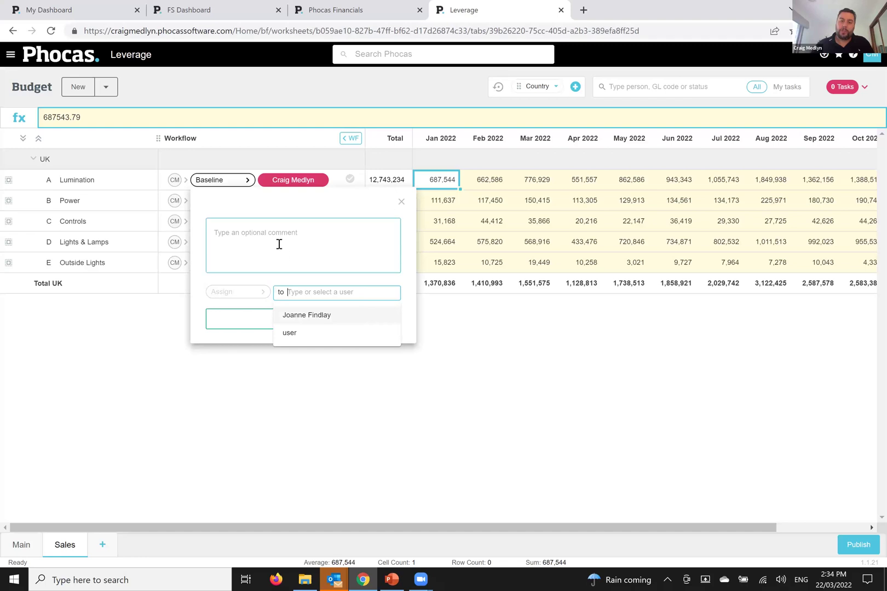
left_click(402, 202)
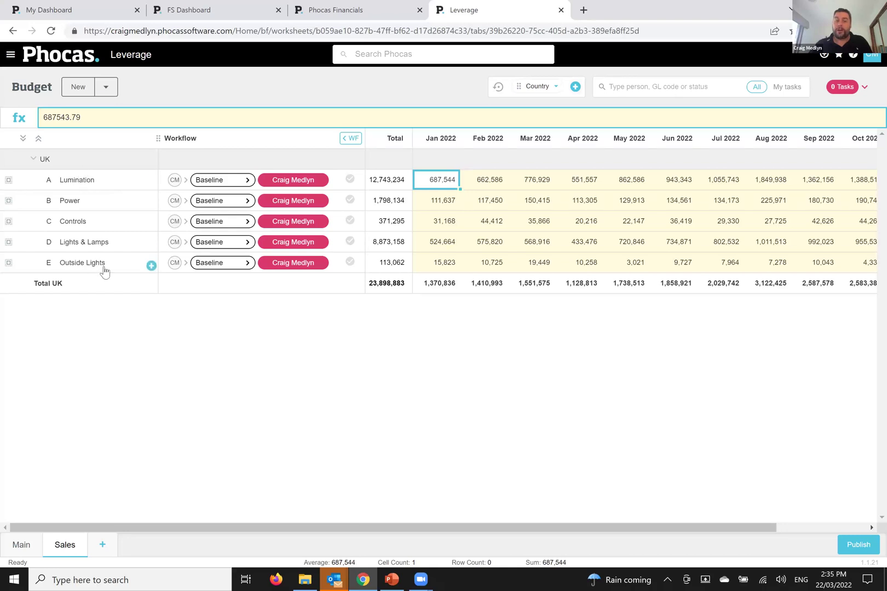
left_click(575, 86)
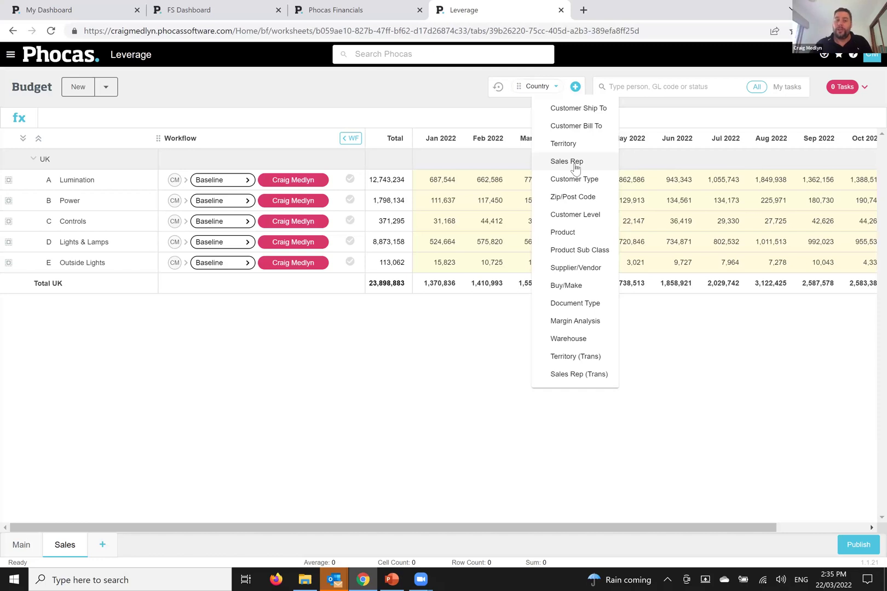
left_click(437, 93)
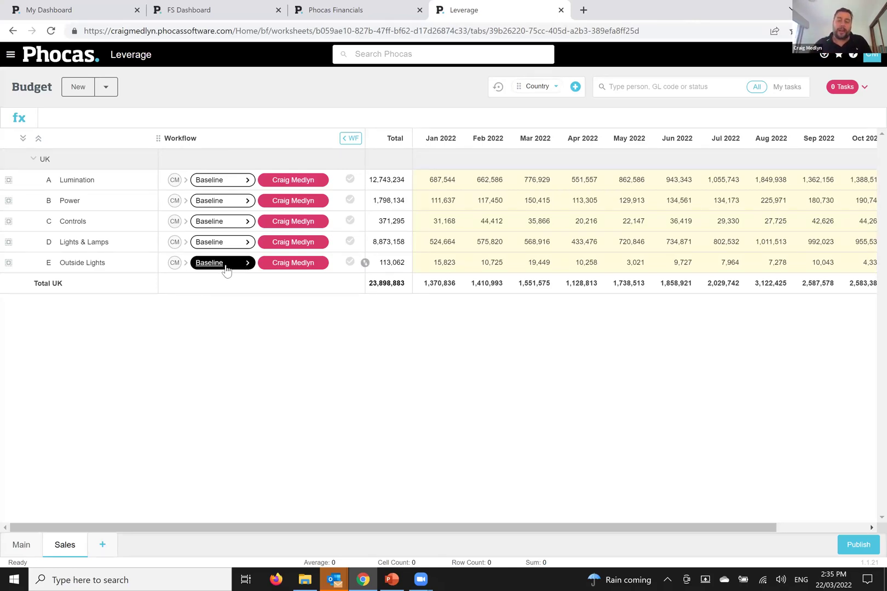
Step: Review the budget stream choices for publishing the Main worksheet to the Financial Statements database, and cancel without publishing
left_click(22, 545)
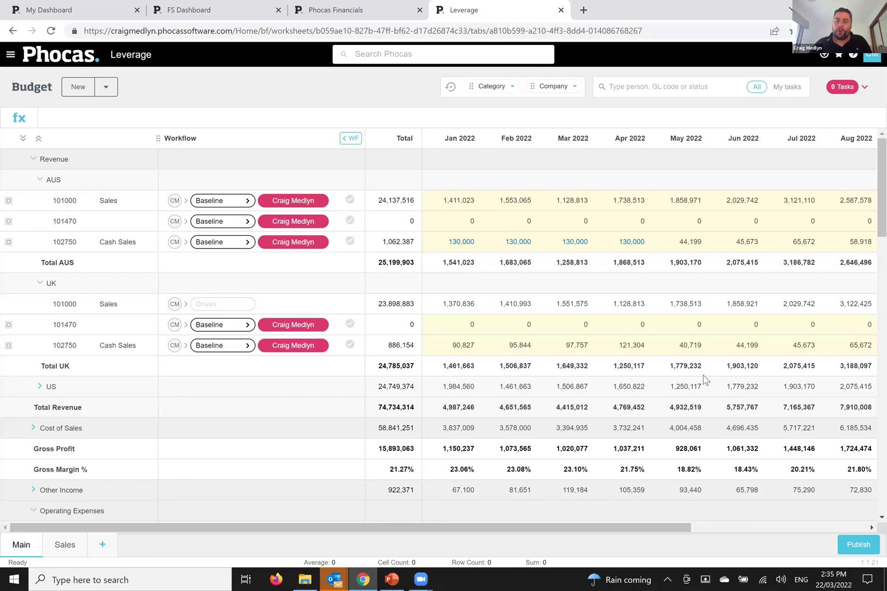
left_click(858, 546)
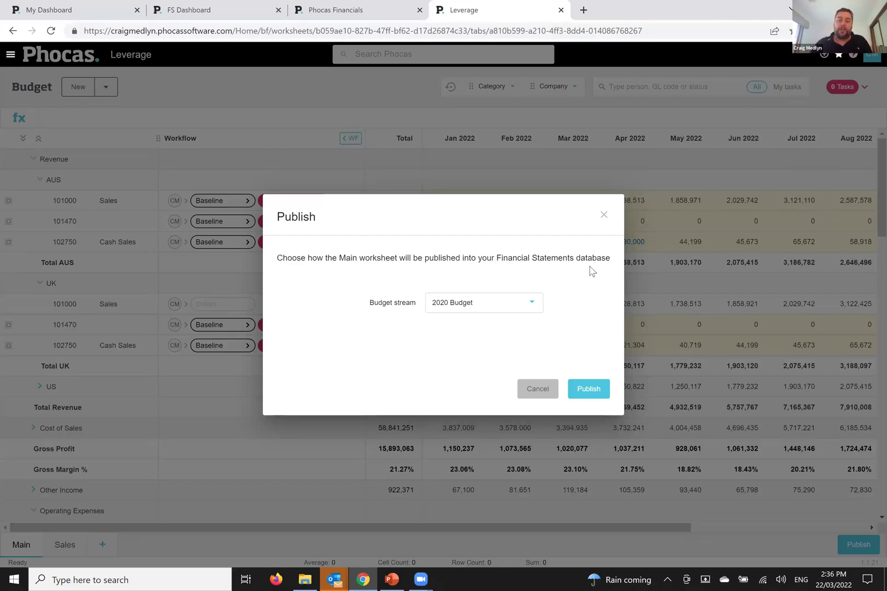
left_click(532, 303)
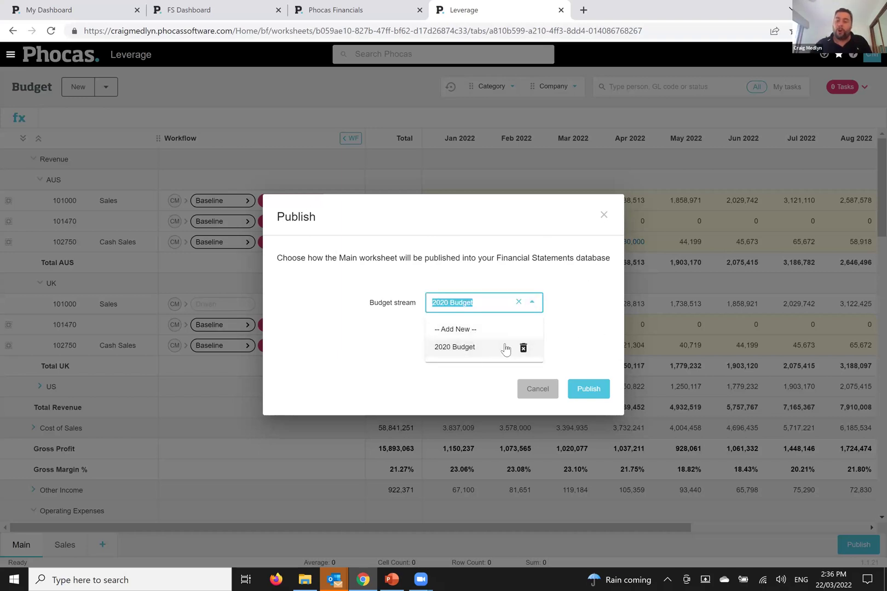
left_click(590, 305)
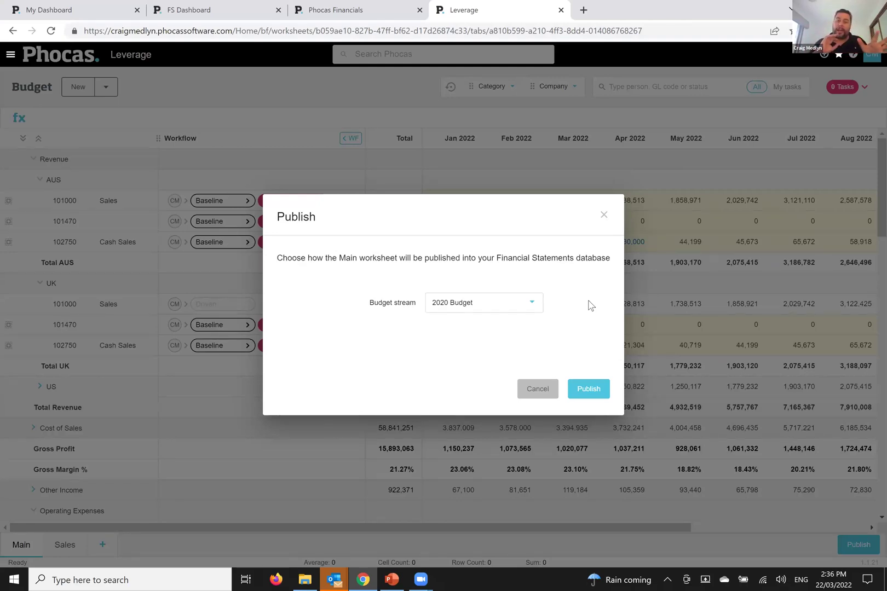
left_click(532, 389)
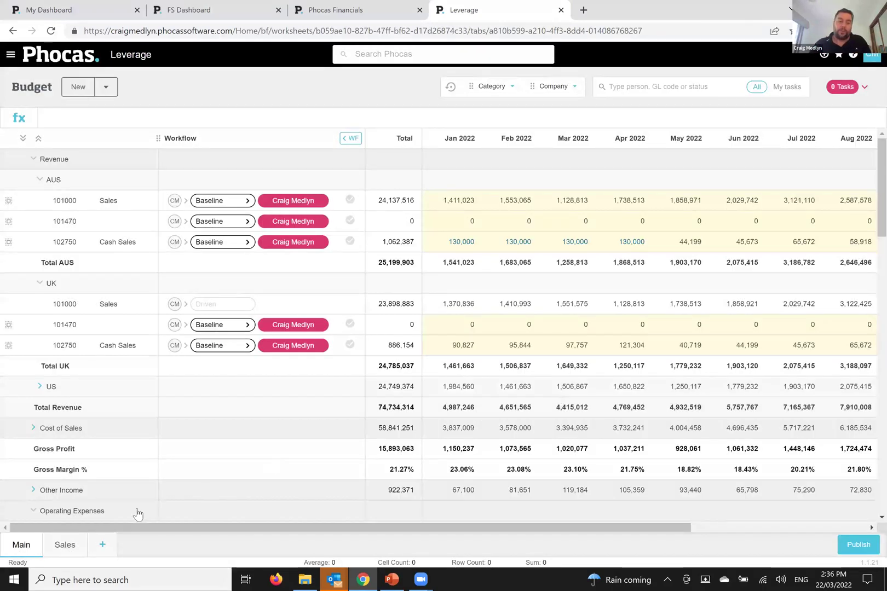
Step: Review the options for publishing the Sales worksheet to the Phocas Sales database as a new budget stream, and cancel
left_click(70, 544)
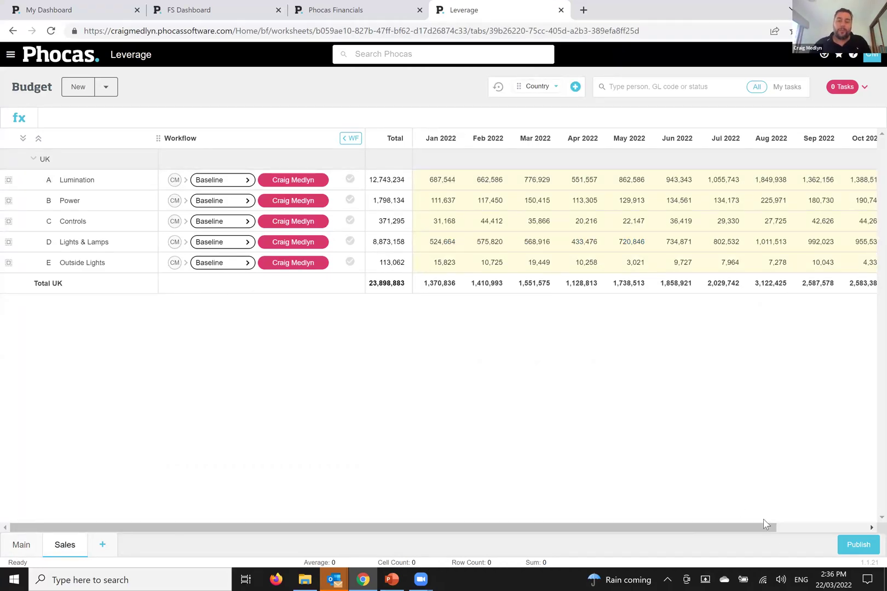
left_click(867, 551)
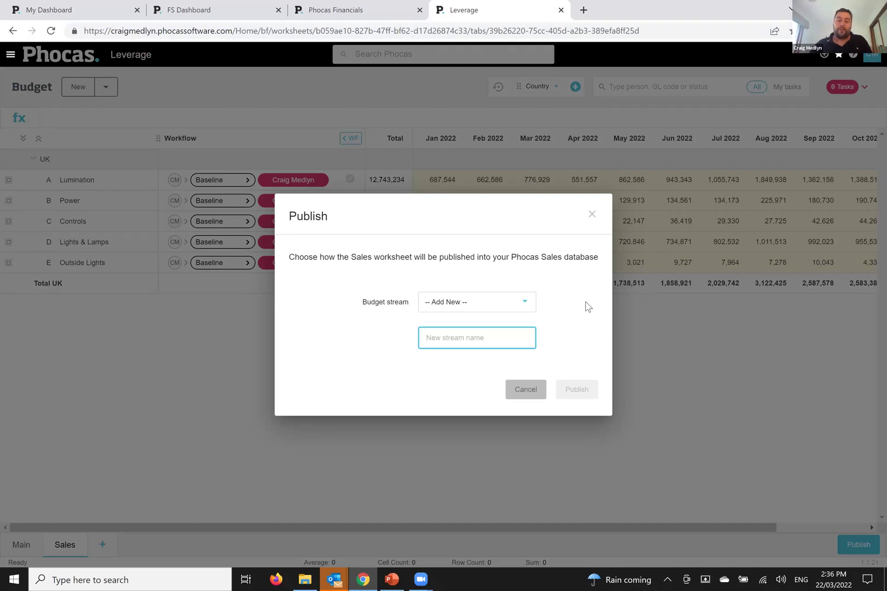
left_click(527, 389)
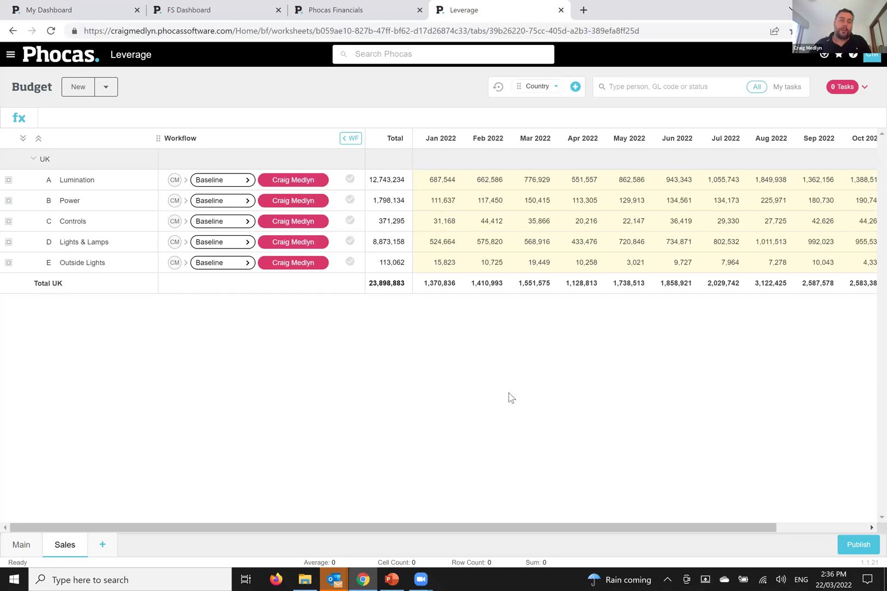
Step: Check in the Main budget which users the AUS Cash Sales Baseline task can be assigned to, and close without assigning it
left_click(23, 545)
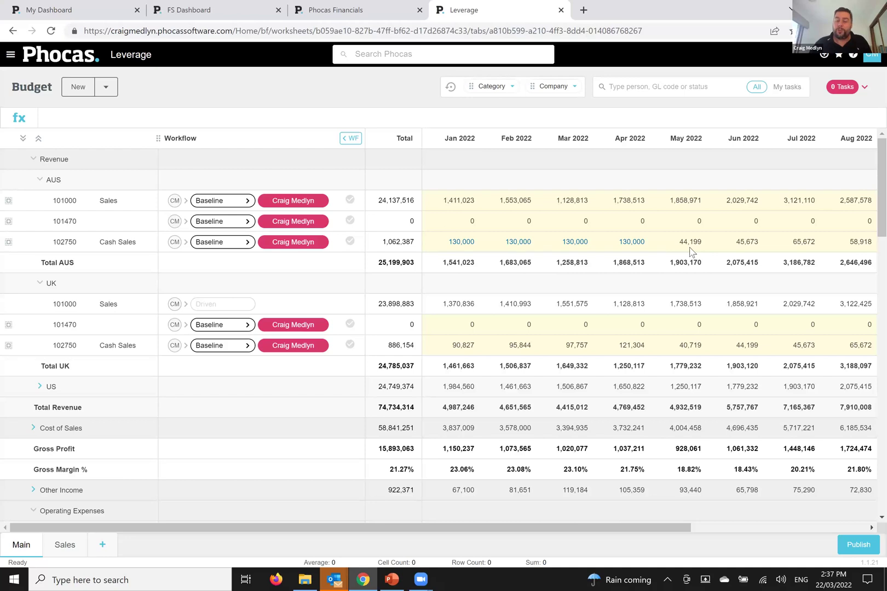
left_click(231, 245)
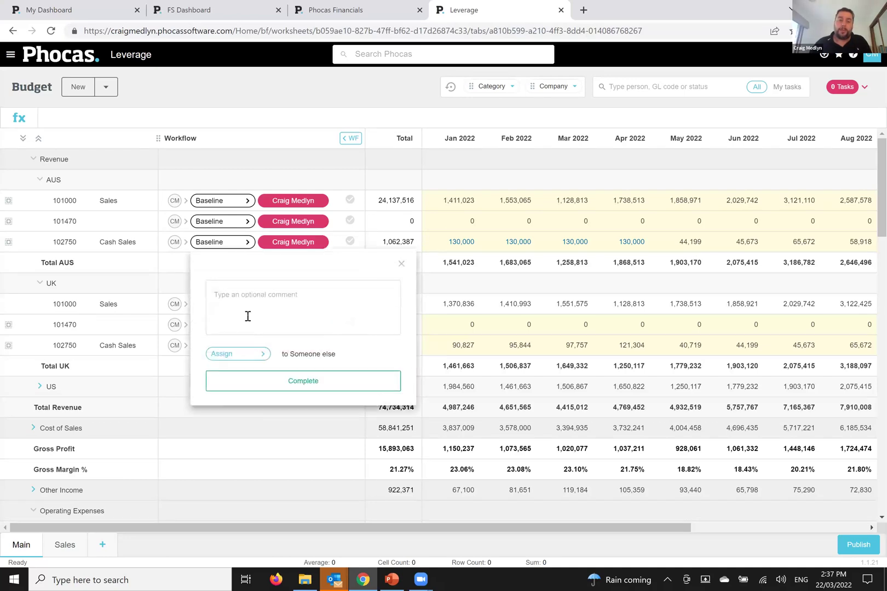
left_click(243, 353)
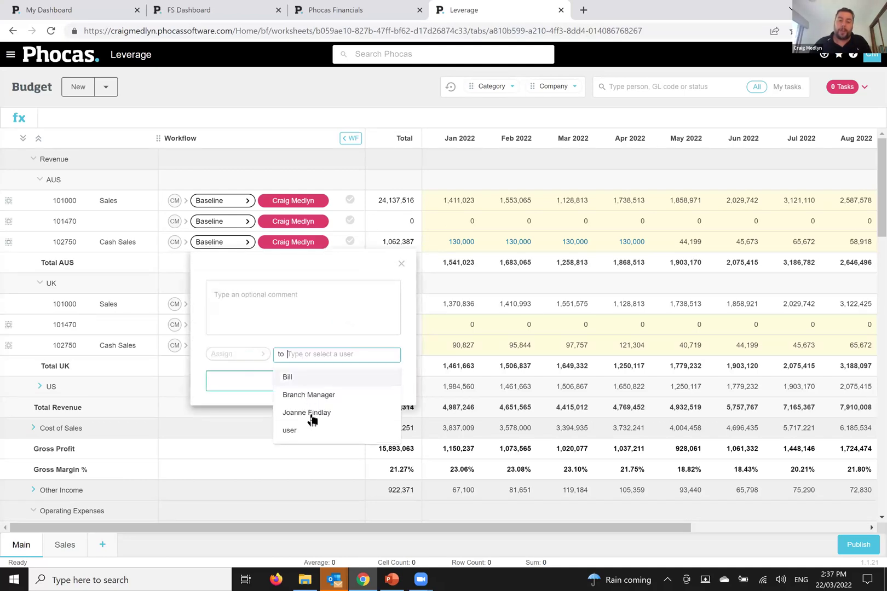
left_click(402, 266)
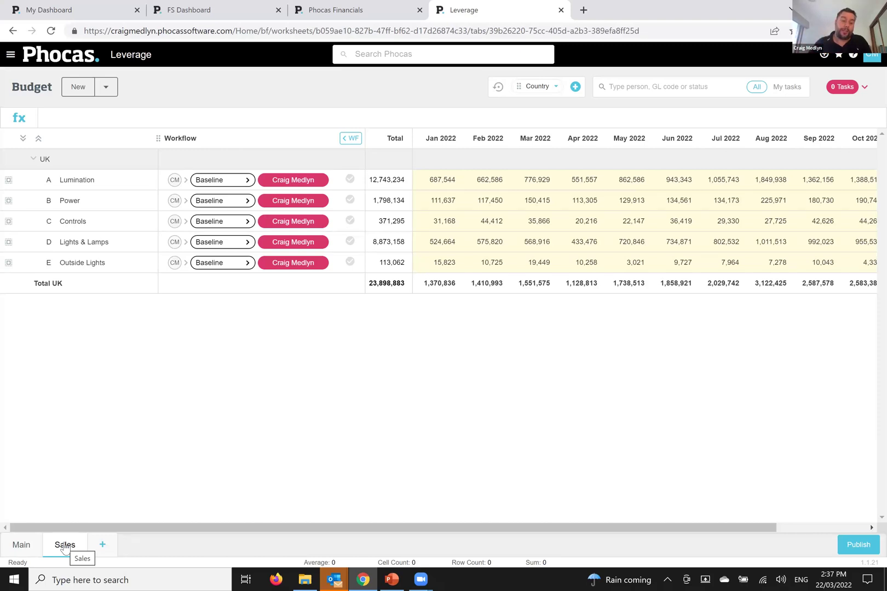
Step: Review the driver types offered for a new tab from the Sales budget, and dismiss the new tab form
left_click(101, 545)
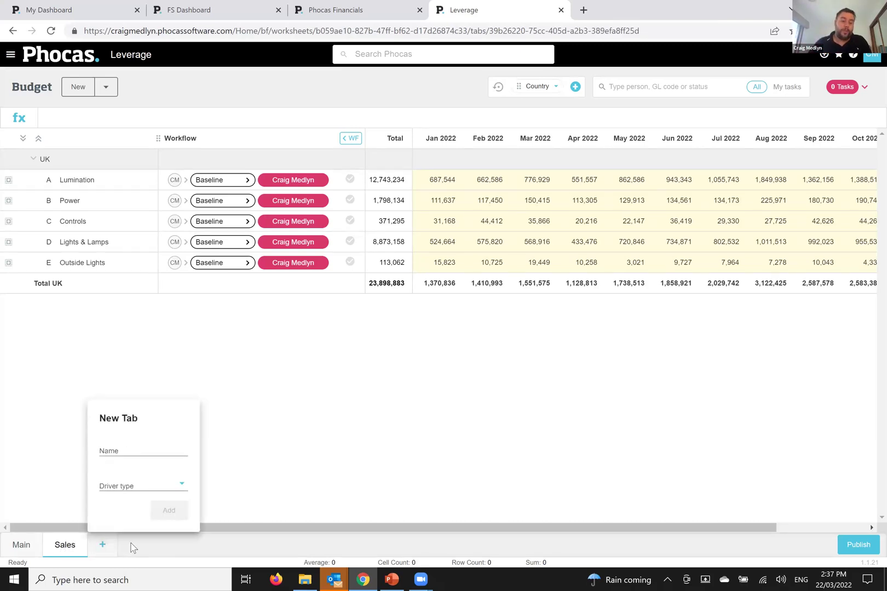
left_click(175, 484)
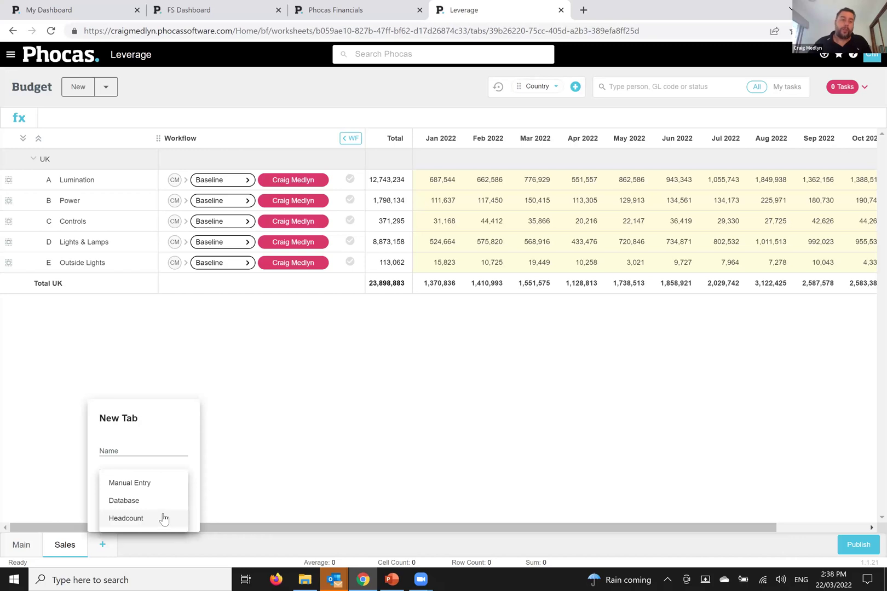
key("Up")
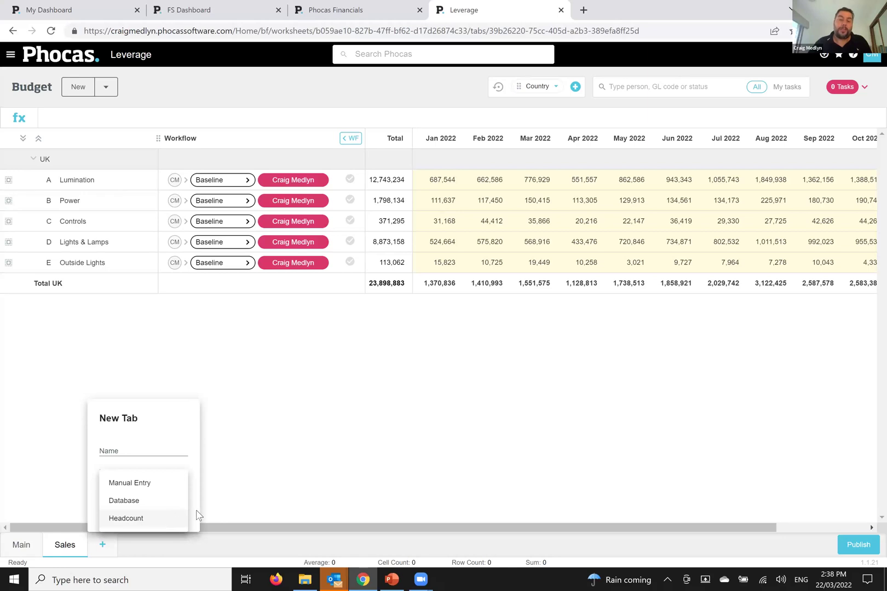
left_click(305, 473)
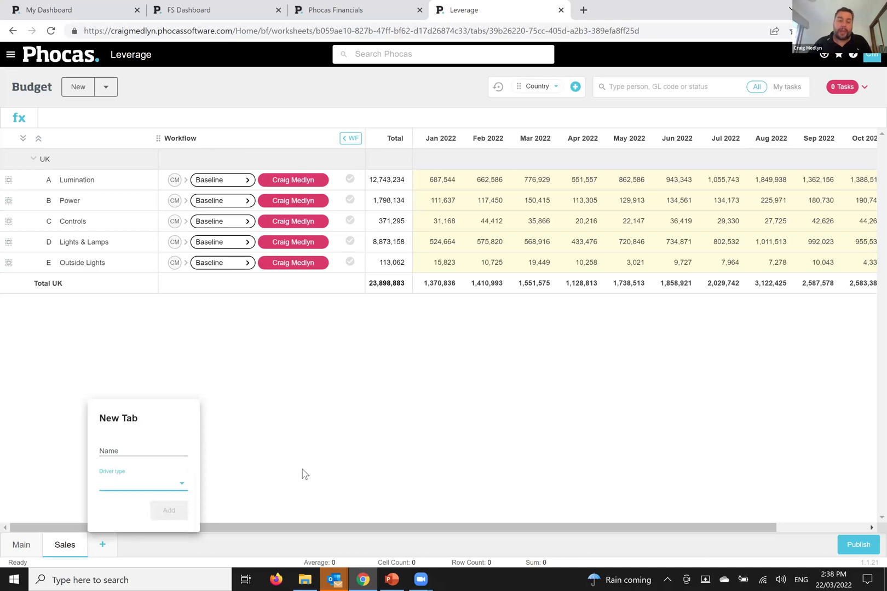
left_click(289, 470)
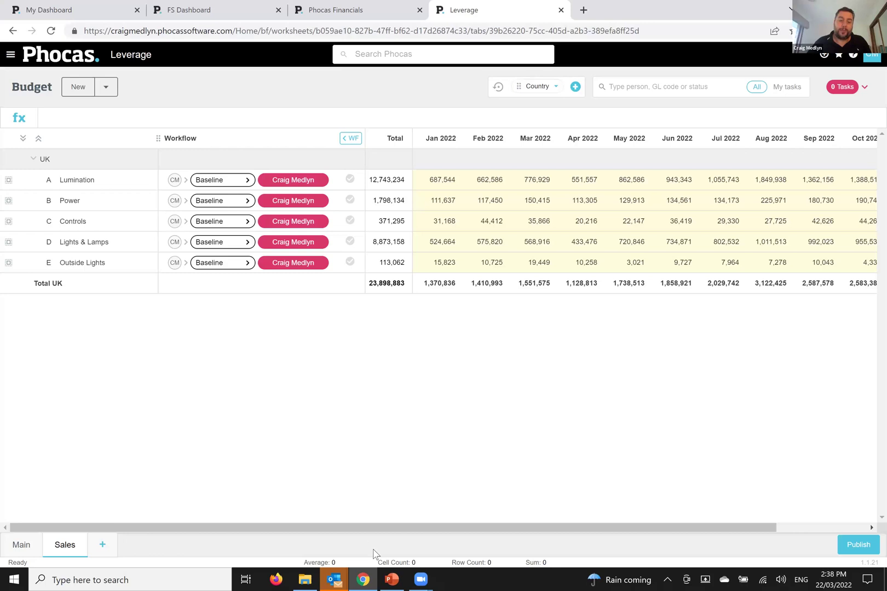
Step: Switch to the PowerPoint presentation, start the slide show from the Demo slide, and advance to the Q&A slide
left_click(379, 579)
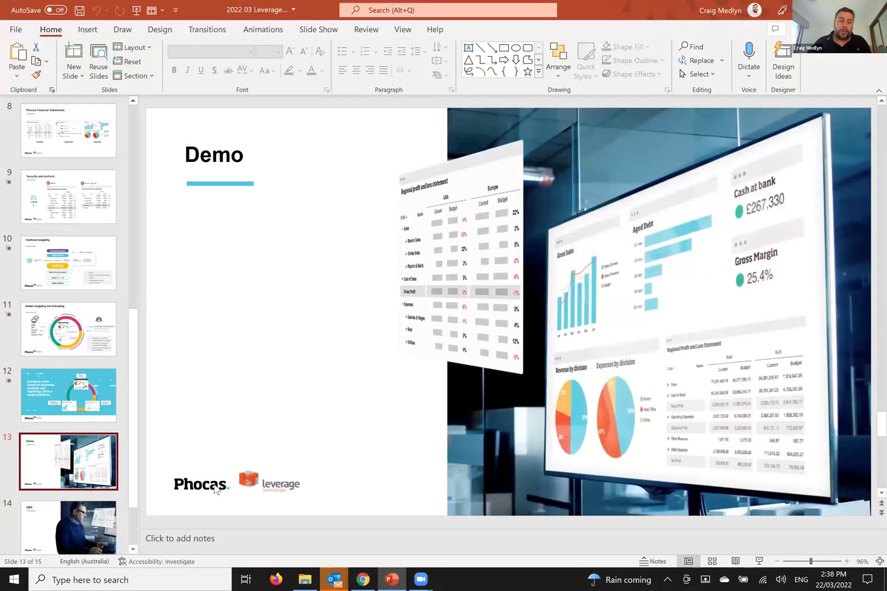
left_click(759, 563)
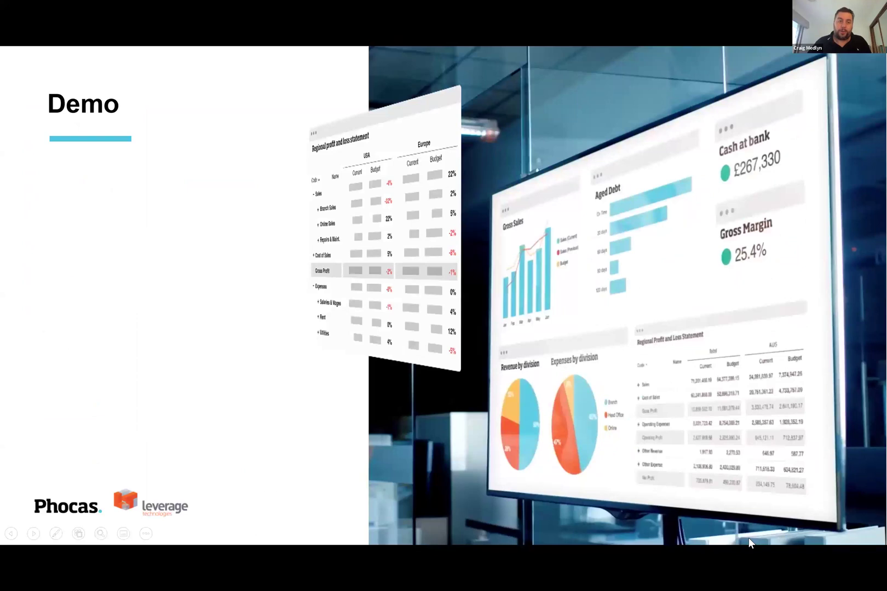
left_click(749, 538)
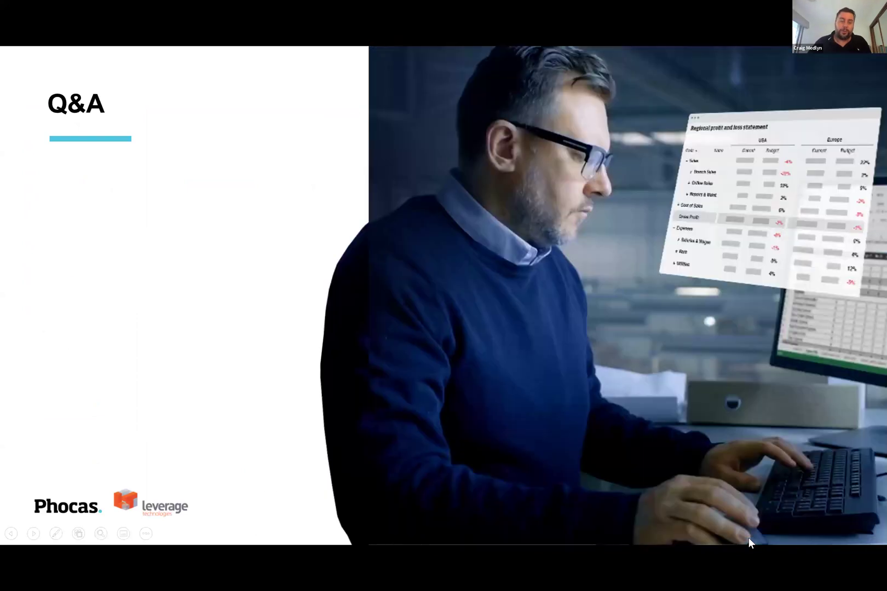